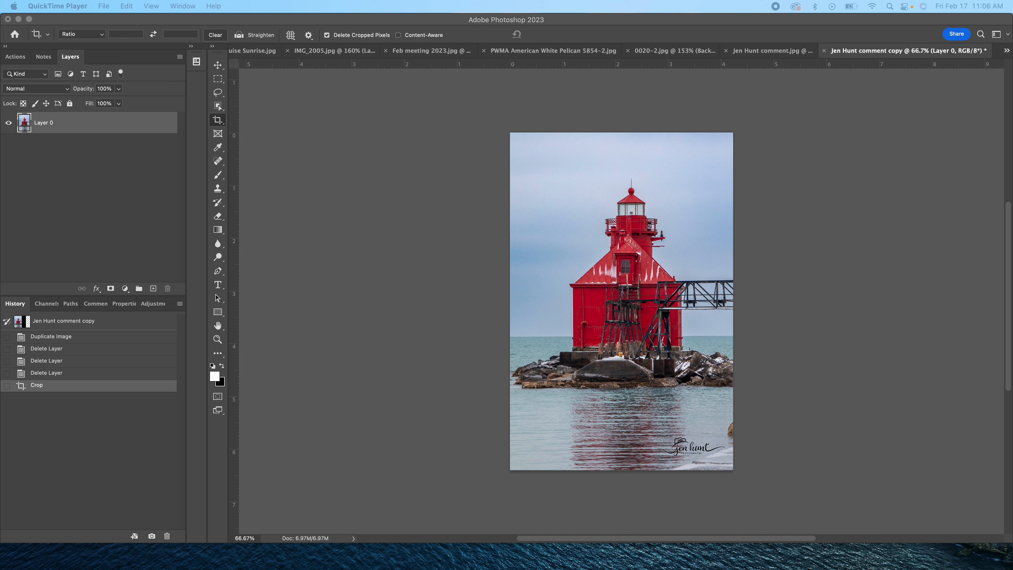
Step: Start Sky Replacement on the lighthouse photo and move its dialog clear of the image
left_click(259, 286)
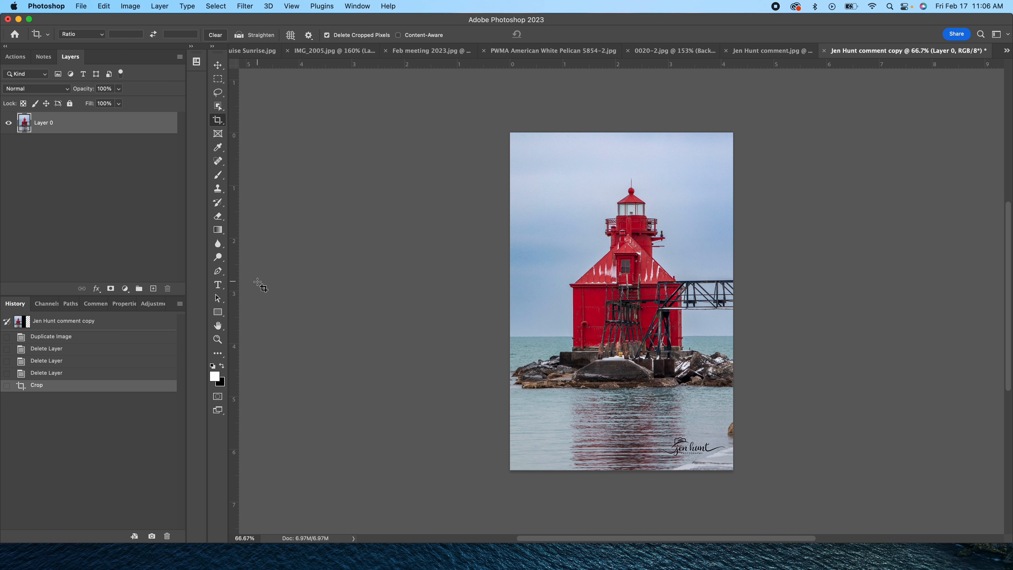
left_click(104, 6)
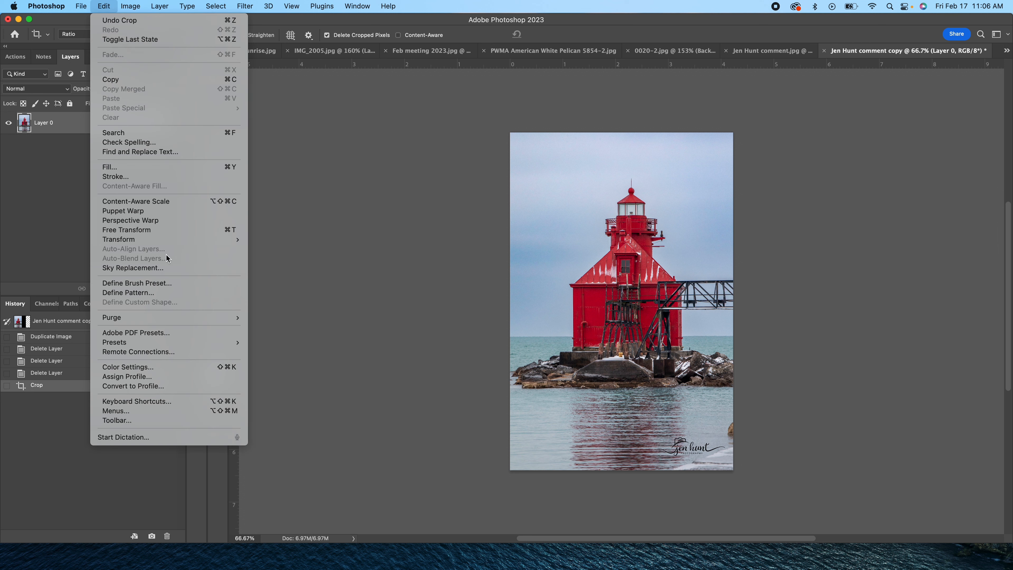
left_click(167, 269)
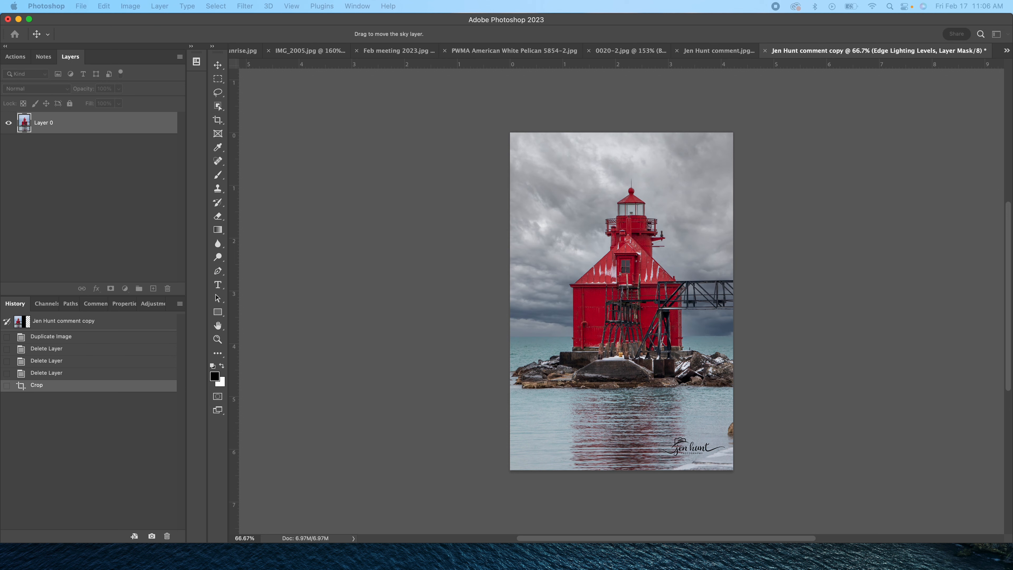
left_click_drag(854, 27, 962, 133)
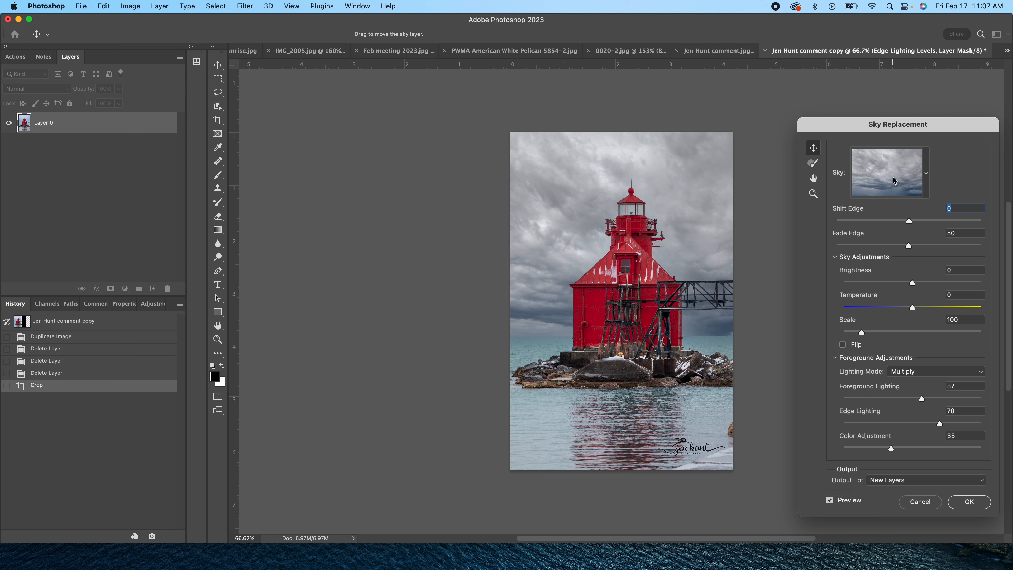
Step: Browse the Spectacular sky presets, collapse the expanded preset folders, and keep the current grey cloudy sky
left_click(927, 175)
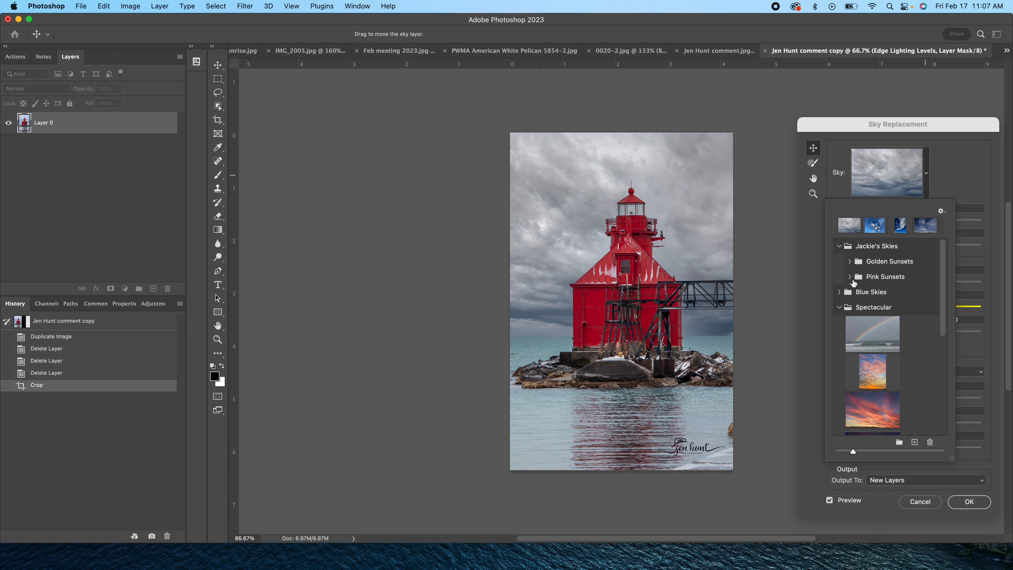
left_click(840, 247)
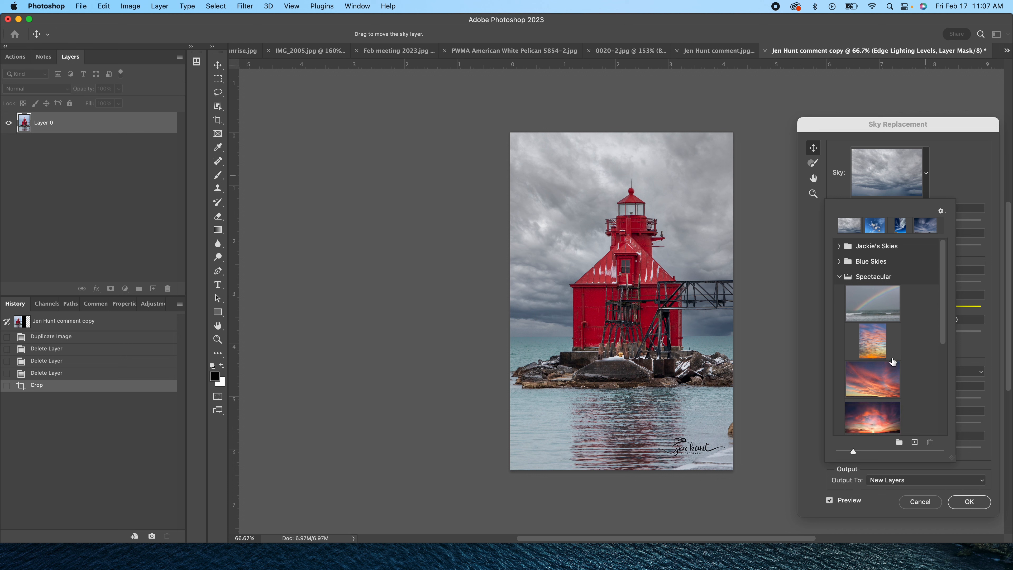
scroll(894, 373, "down", 10)
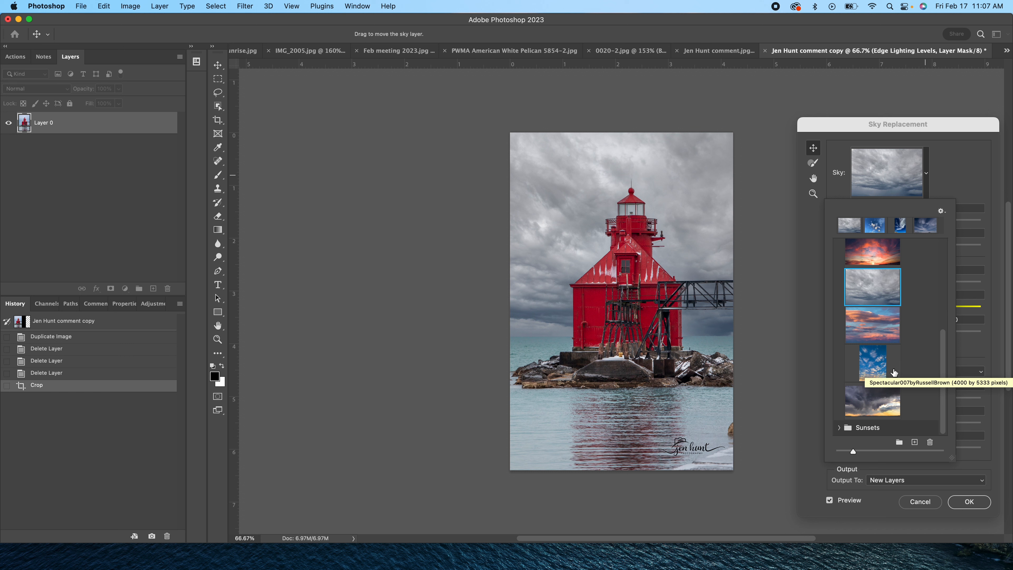
scroll(872, 308, "up", 8)
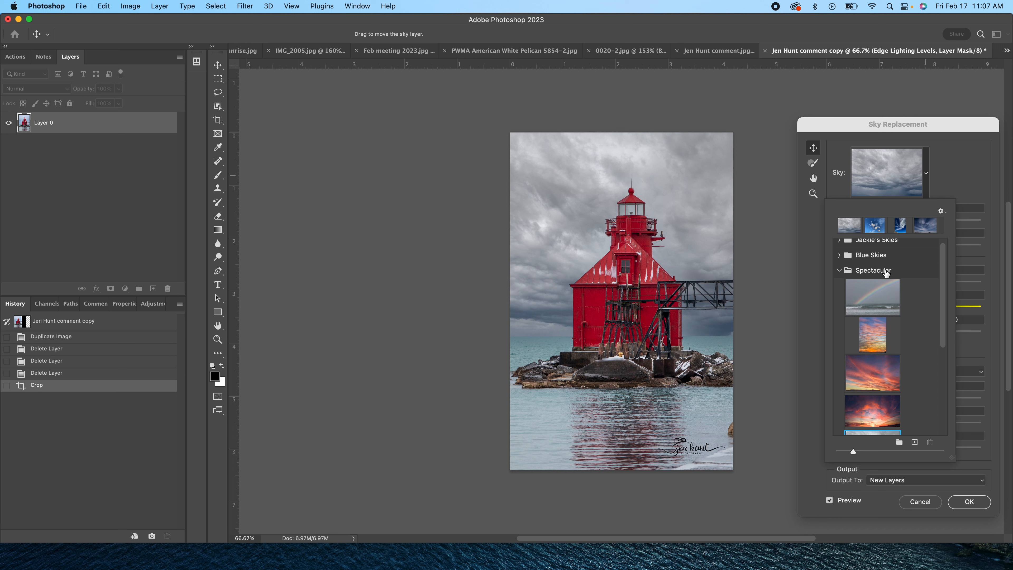
left_click(840, 272)
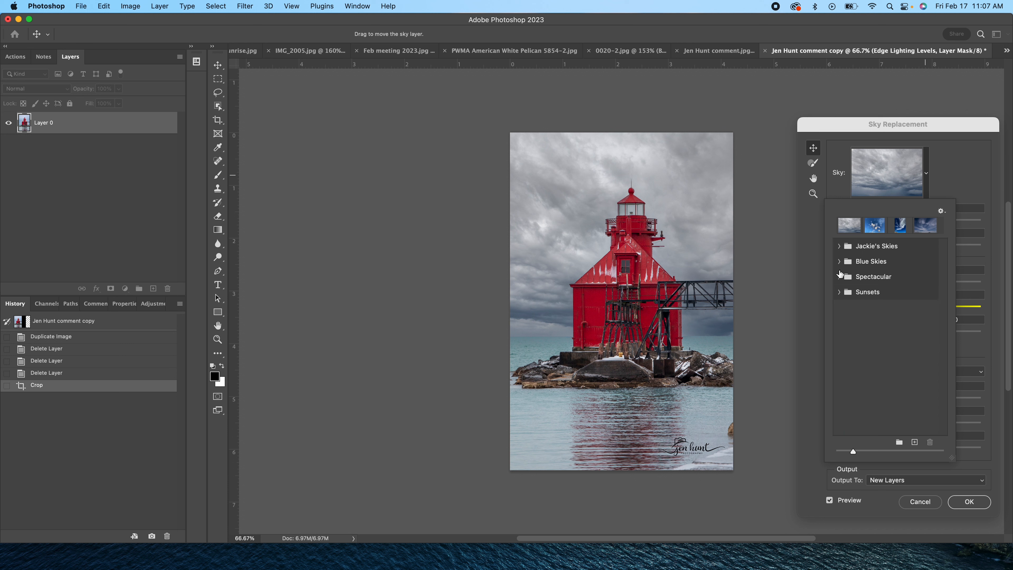
left_click(954, 173)
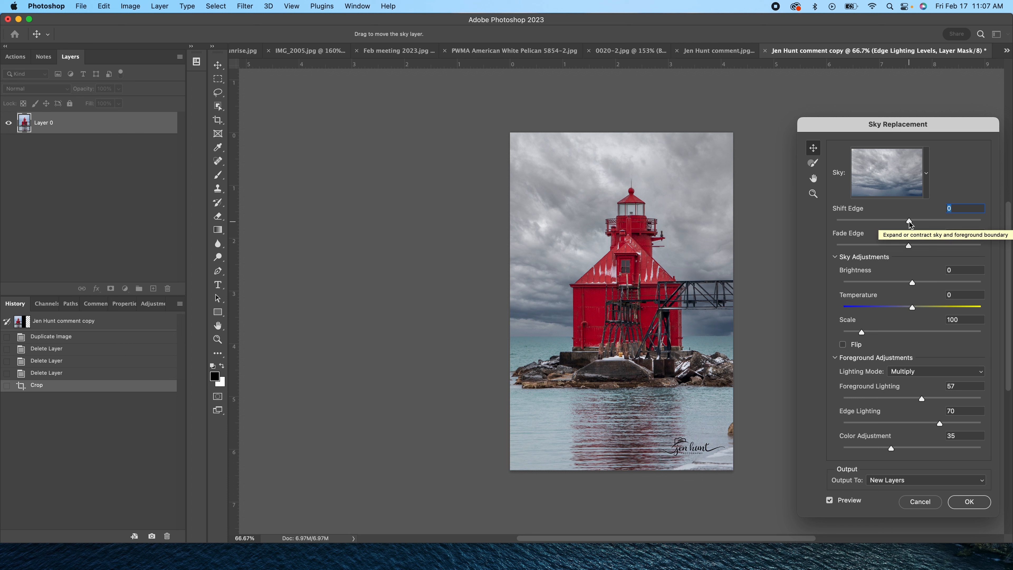
Step: Try the sky's Shift Edge at -100 and 100, and return it to 0
left_click_drag(911, 223, 827, 227)
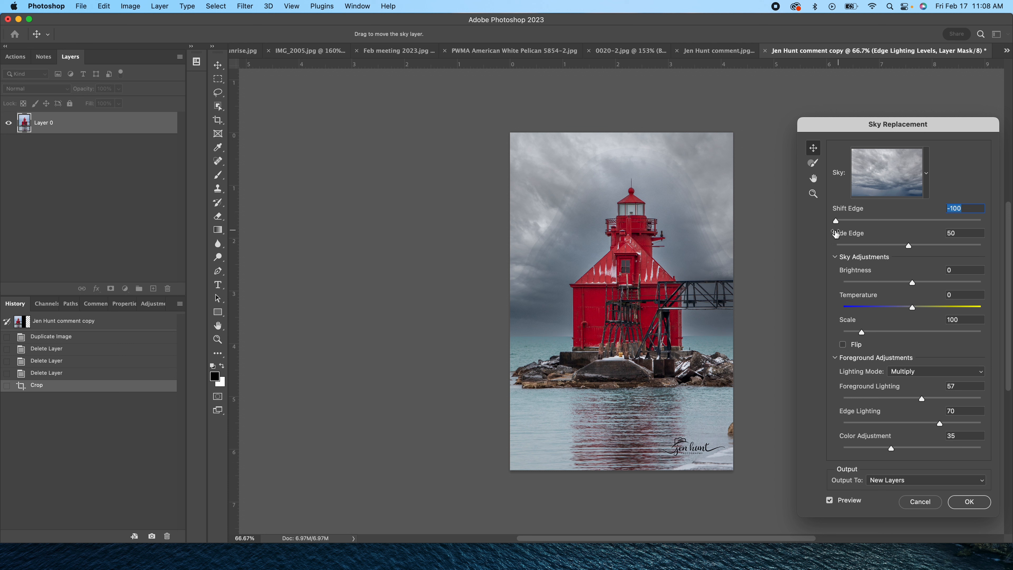
left_click_drag(836, 222, 1005, 231)
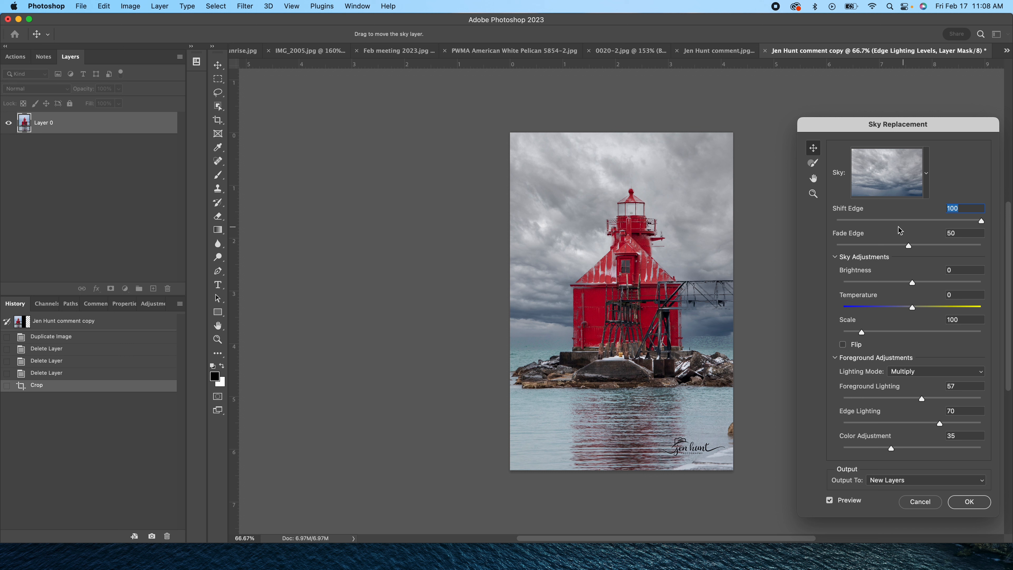
left_click(909, 221)
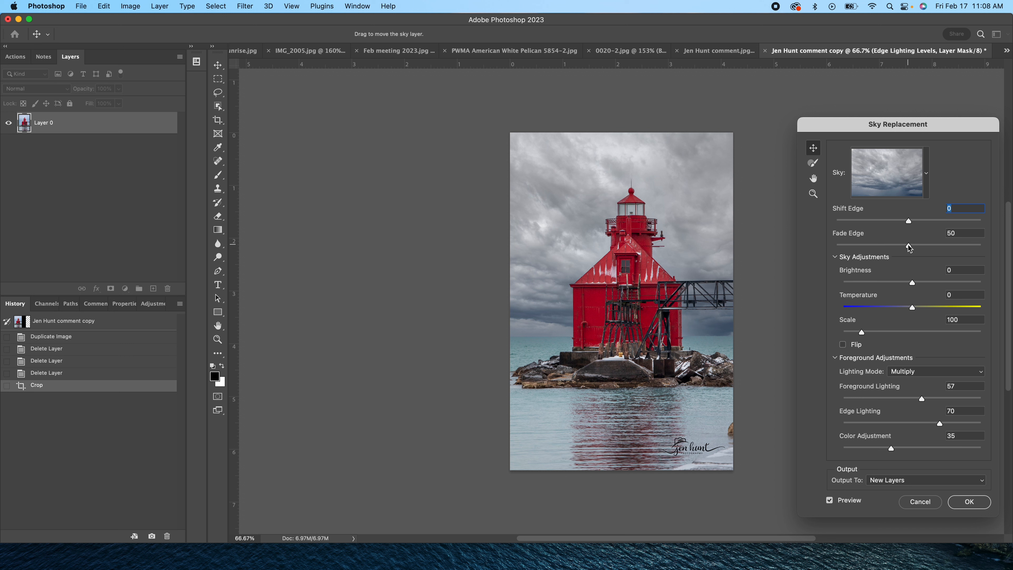
Step: Compare the replacement sky's Fade Edge at 100 and 3, and set it to 0
left_click_drag(908, 245, 981, 246)
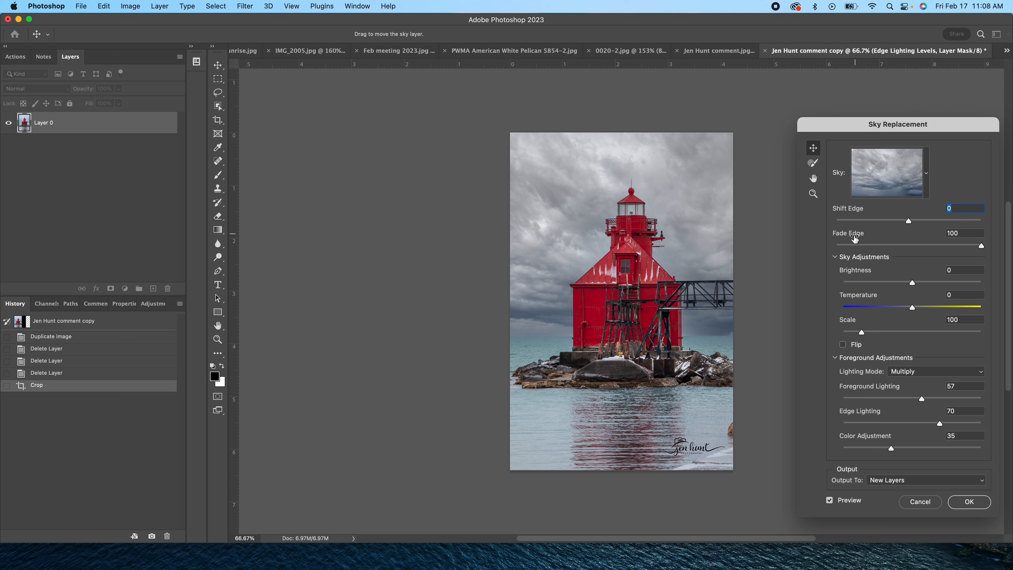
left_click(840, 246)
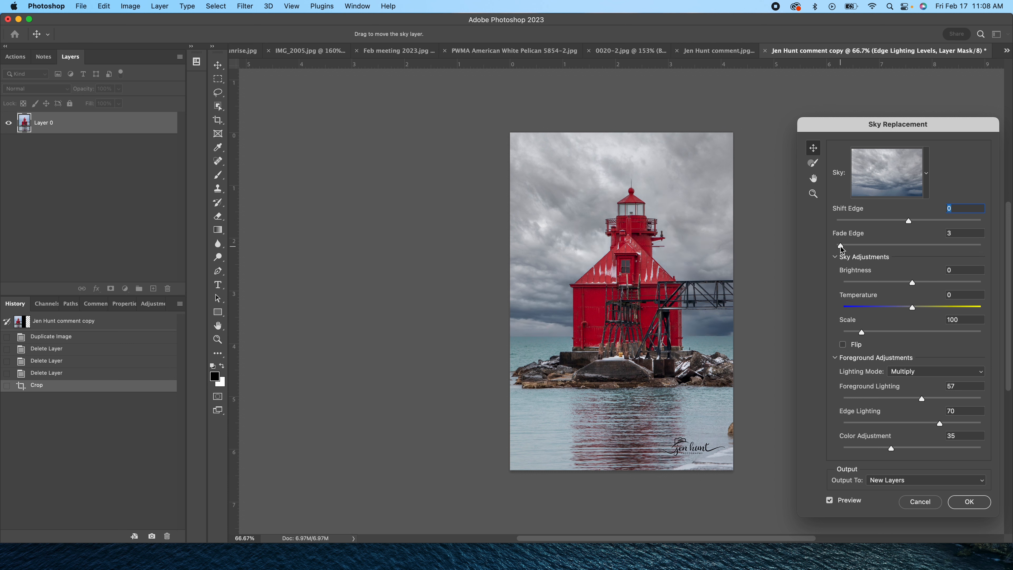
left_click_drag(840, 246, 837, 246)
left_click_drag(838, 246, 834, 246)
Step: Try the replacement sky's Brightness at 63, and return it to 0
left_click_drag(912, 283, 957, 286)
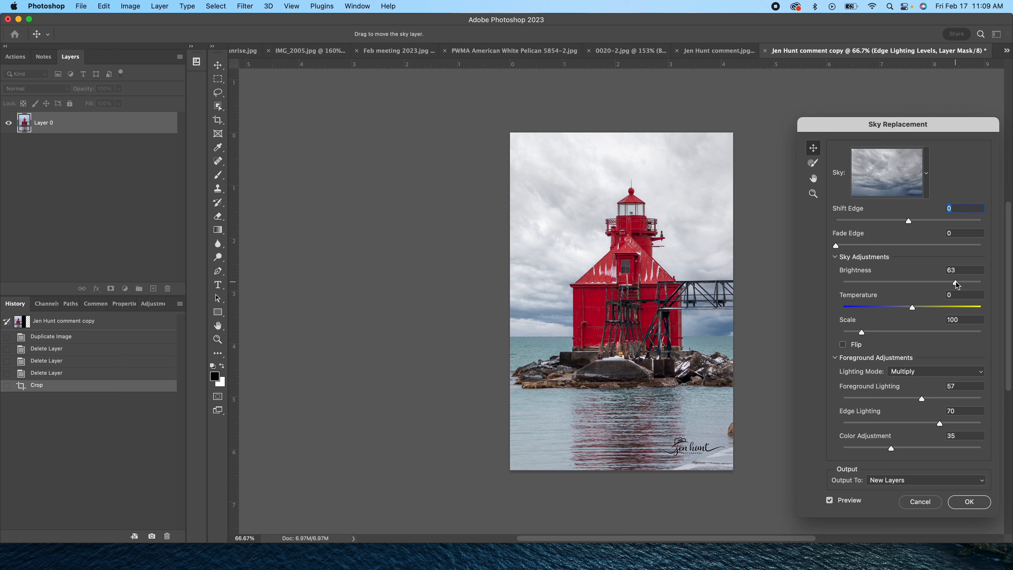
left_click(854, 276)
left_click_drag(957, 284, 911, 287)
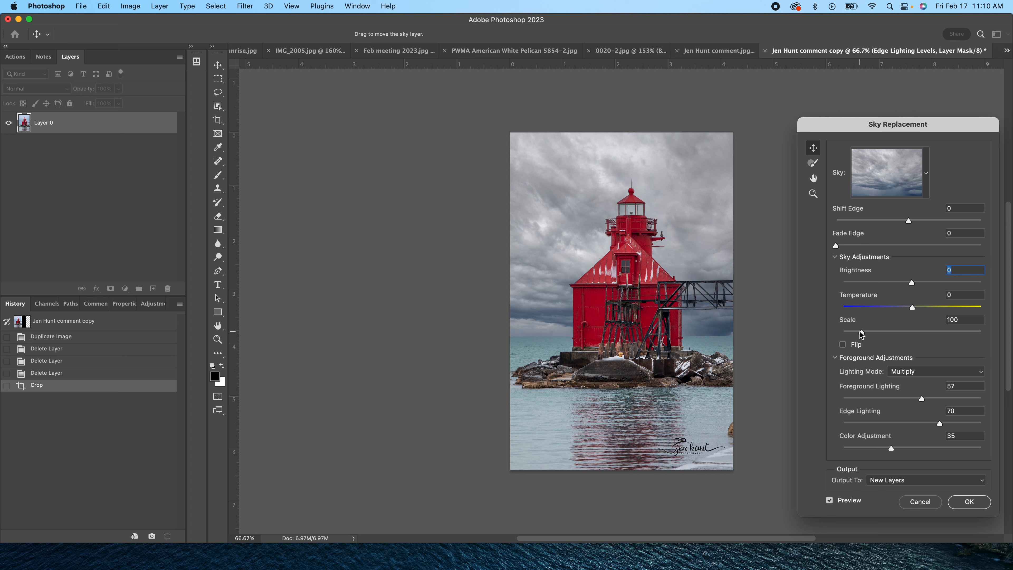
Step: Test larger and smaller sizes for the replacement sky and set its Scale to 101
left_click_drag(862, 334, 871, 334)
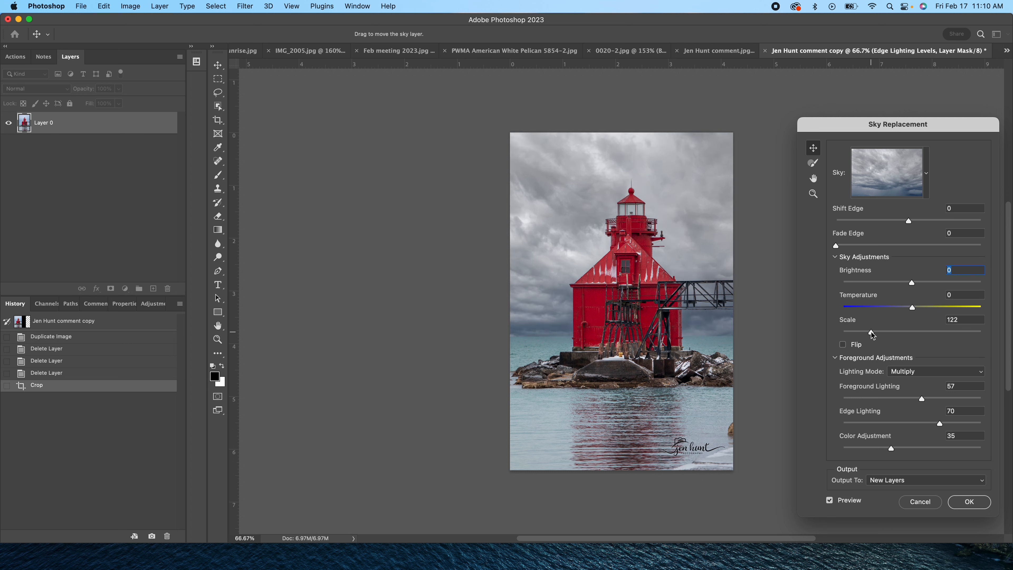
left_click_drag(865, 333, 862, 333)
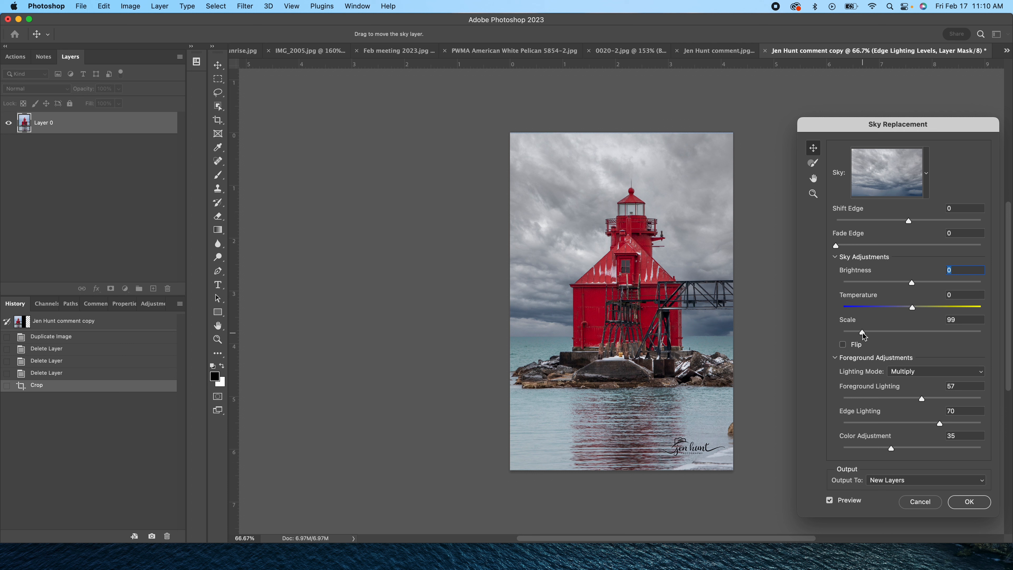
left_click_drag(862, 333, 863, 333)
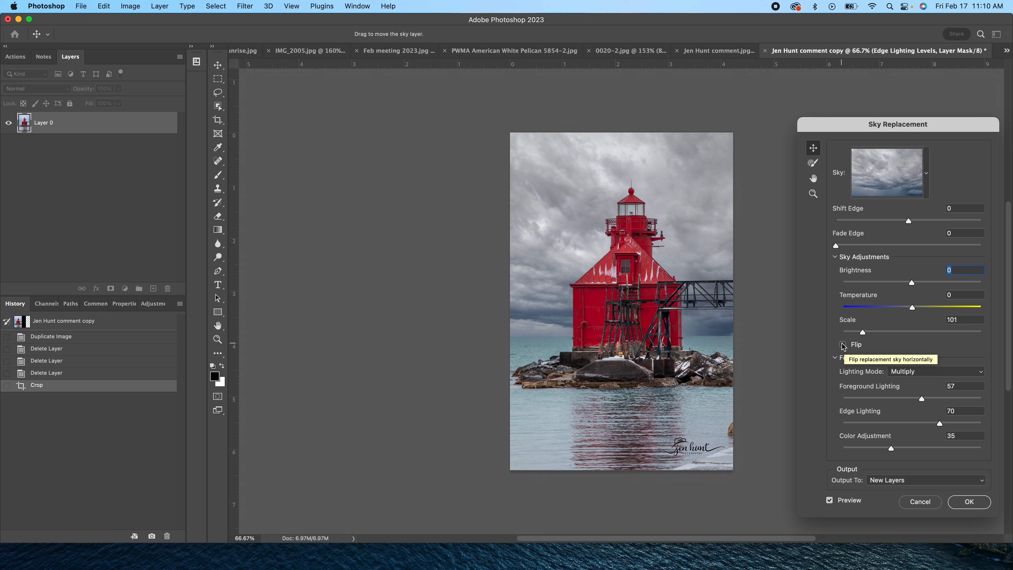
Step: Try flipping the sky horizontally and the Screen lighting mode, restoring the unflipped sky and Multiply
left_click(843, 345)
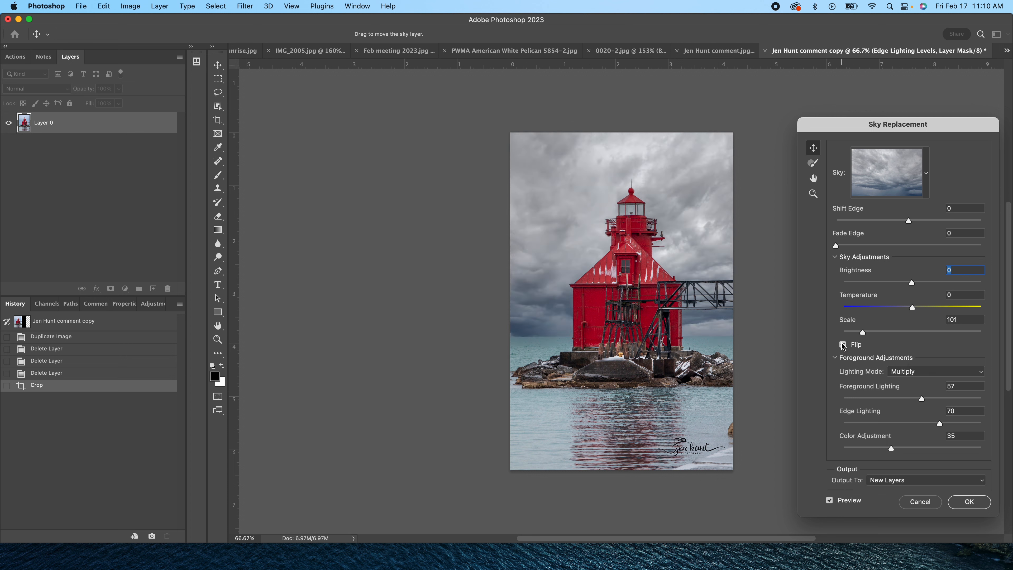
left_click(843, 344)
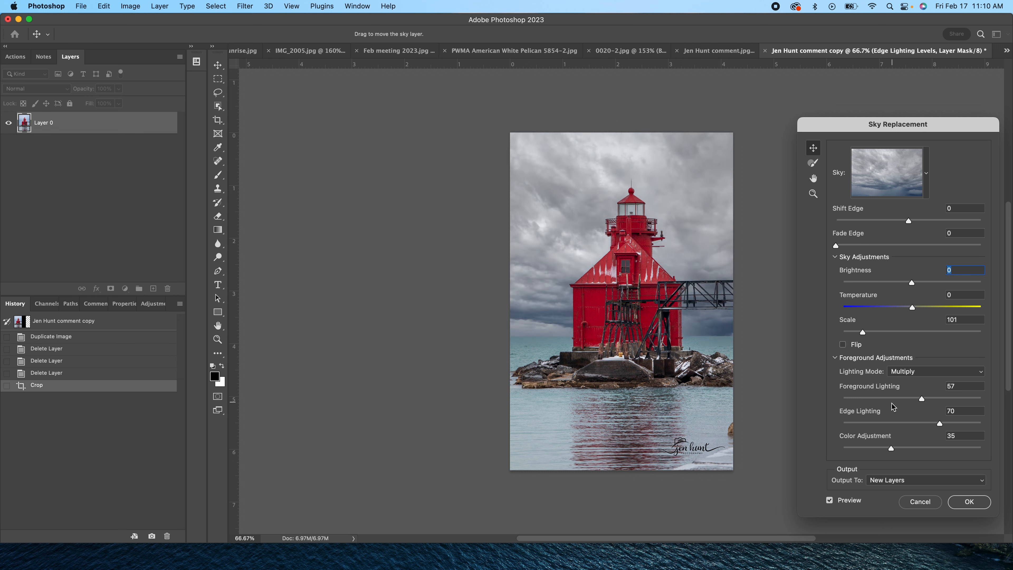
left_click(931, 373)
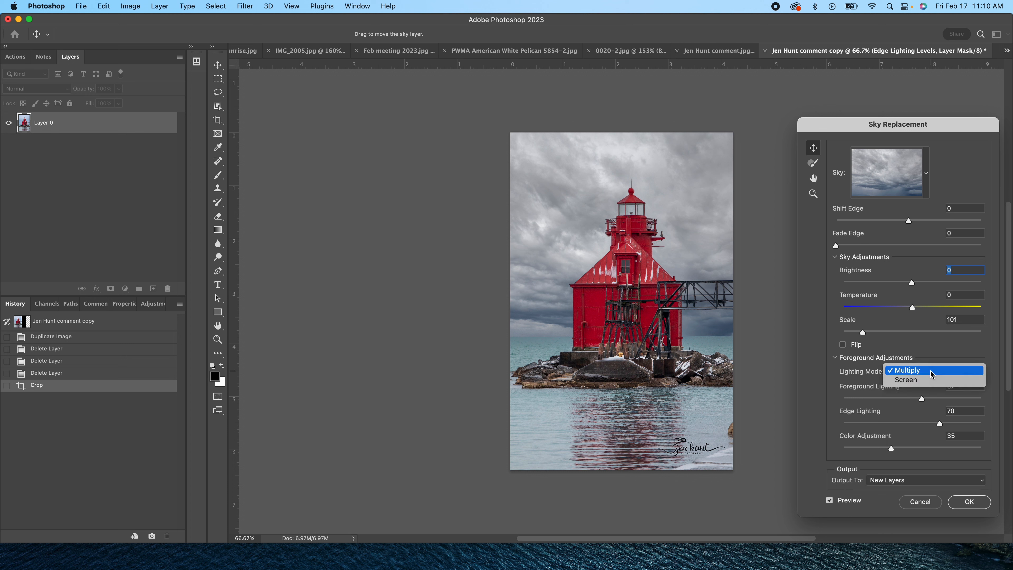
left_click(916, 380)
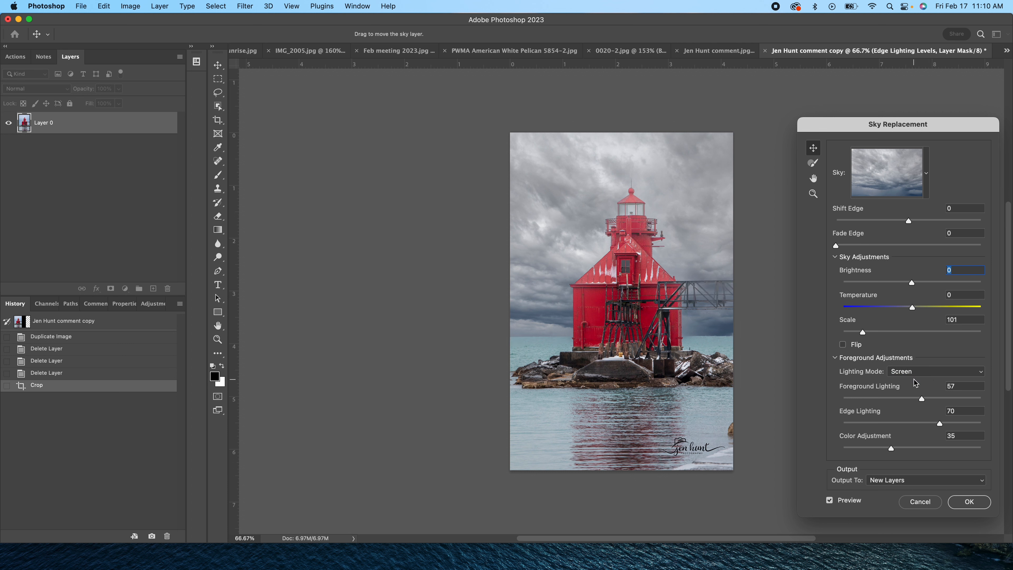
left_click(918, 373)
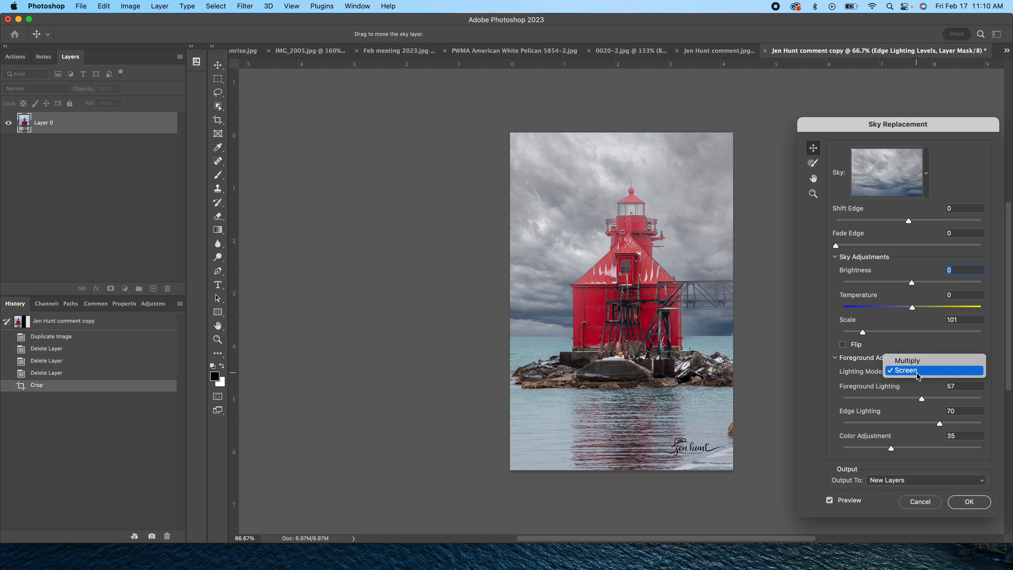
left_click(917, 359)
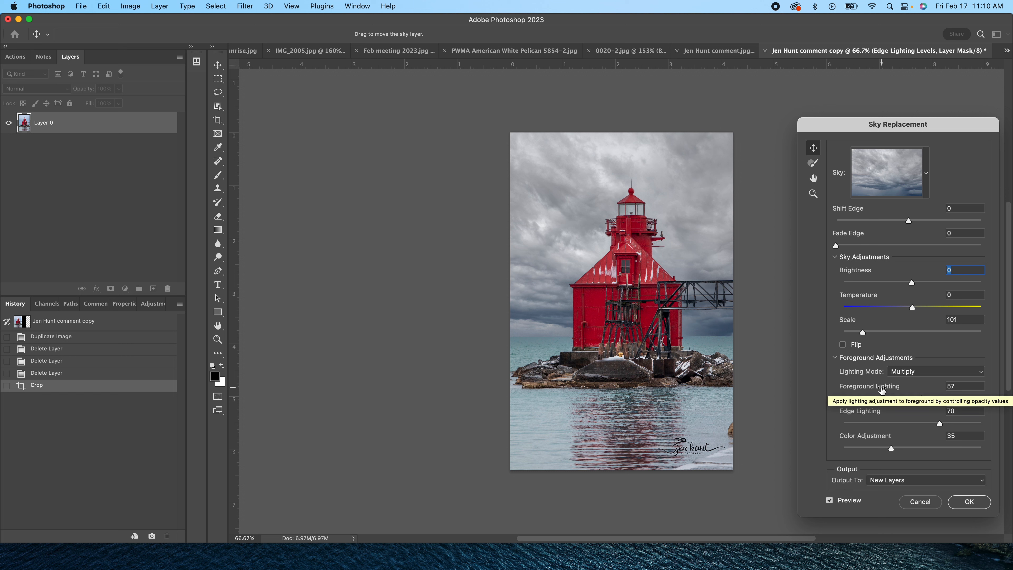
Step: Keep the sky replacement output as New Layers and apply it to the photo
left_click(897, 483)
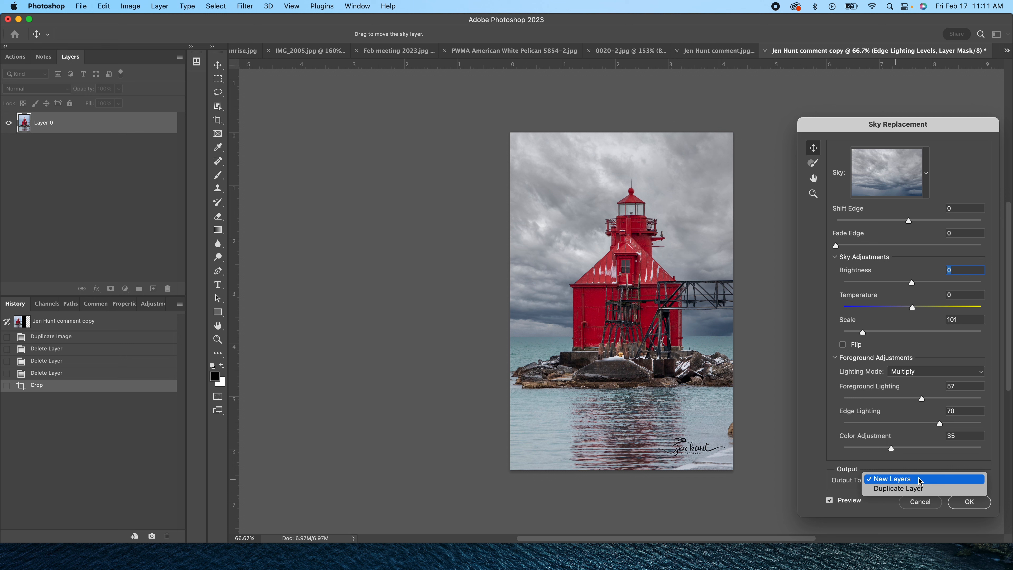
left_click(970, 509)
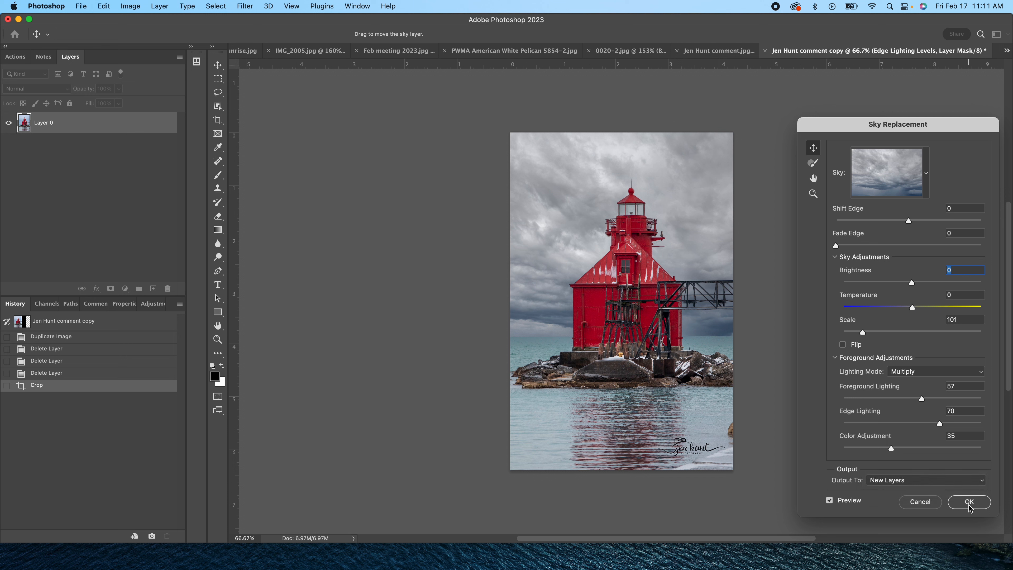
left_click(970, 506)
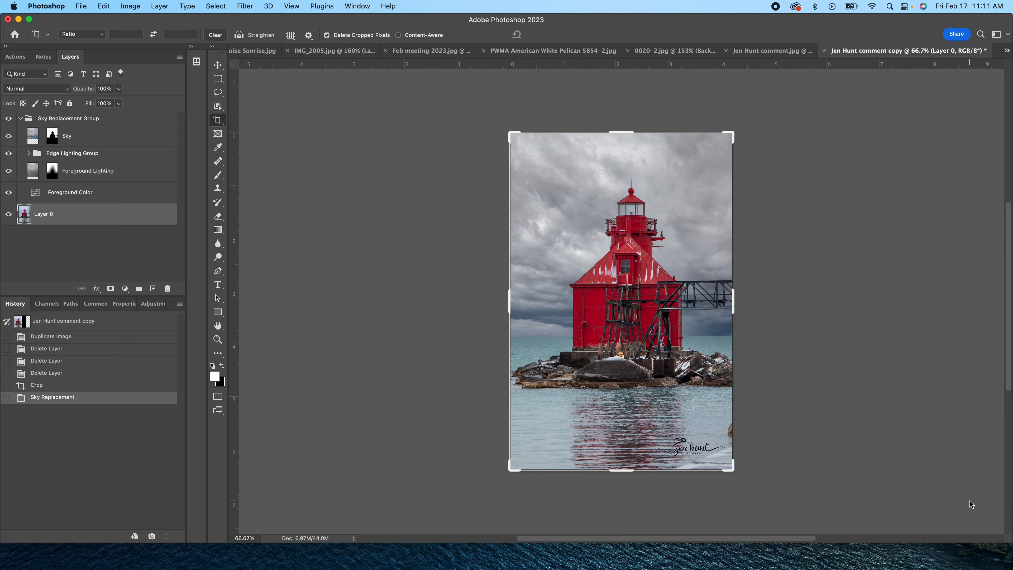
Step: Stamp all visible layers into a new layer above the collapsed Sky Replacement Group, and hide the group and Layer 0
left_click(20, 118)
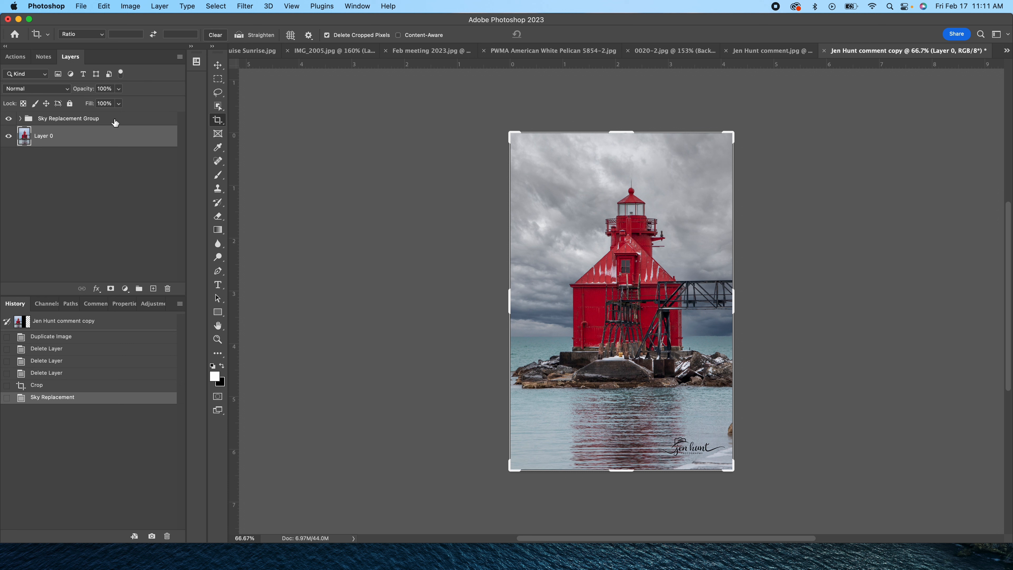
key("b")
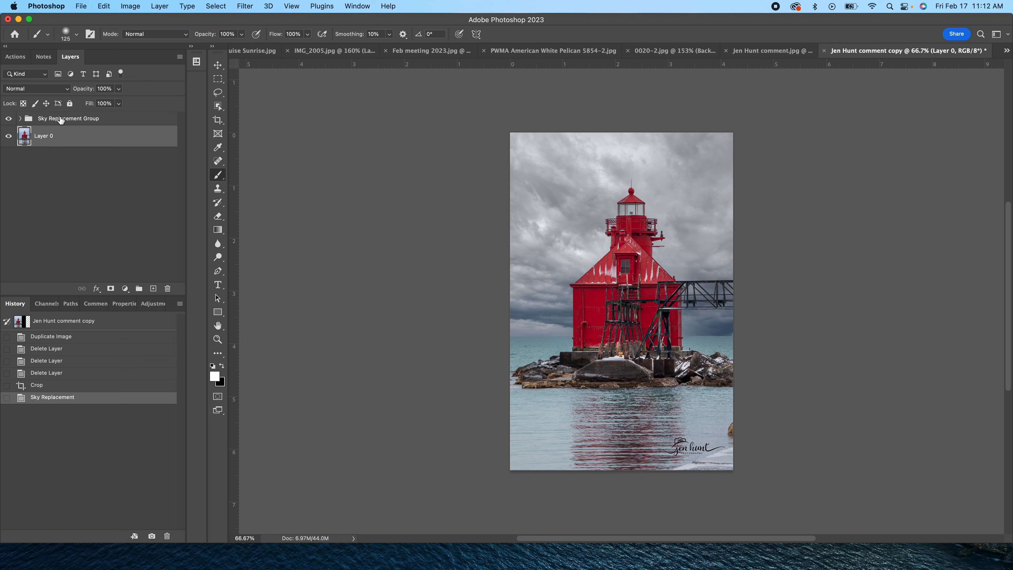
left_click(126, 120)
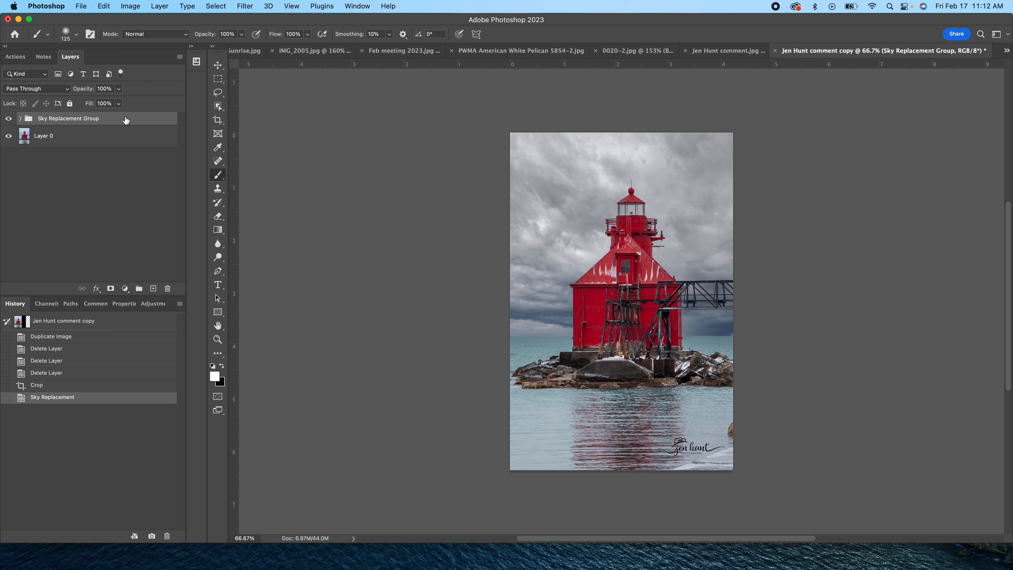
key("alt+shift+super+e")
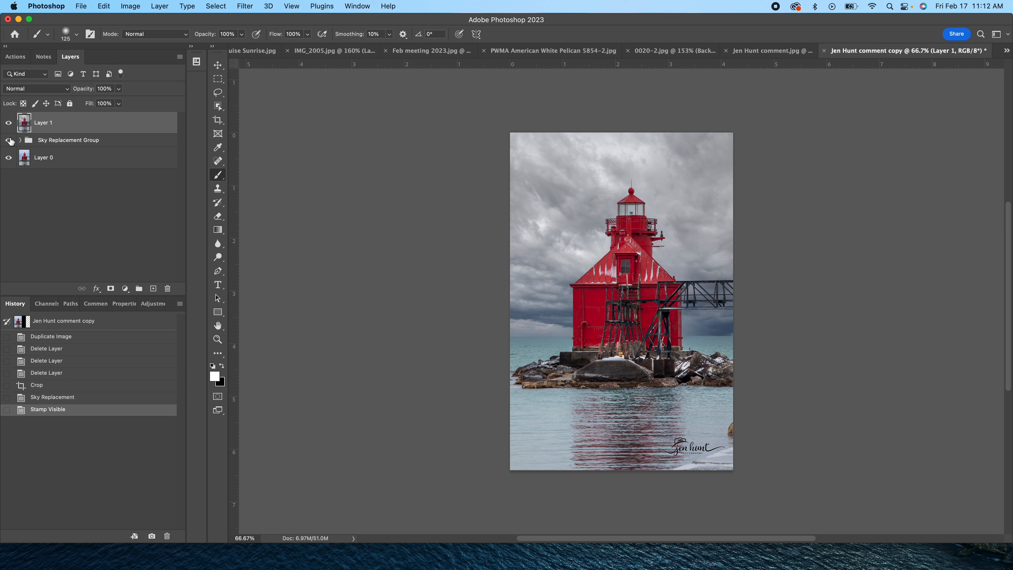
left_click_drag(10, 141, 9, 161)
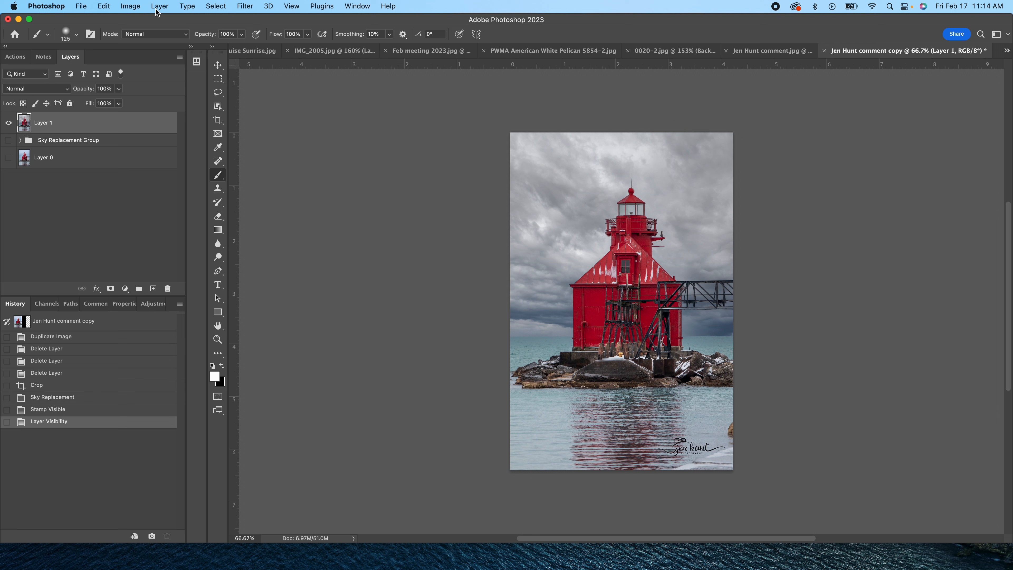
Step: Open the Camera Raw Filter on Layer 1 and create a Background mask around the lighthouse
left_click(247, 7)
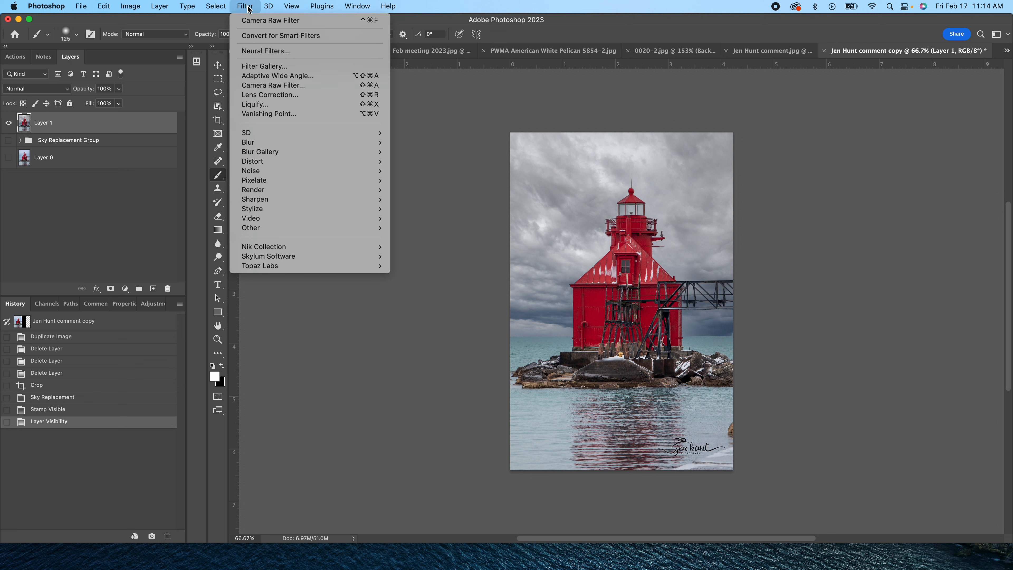
left_click(259, 87)
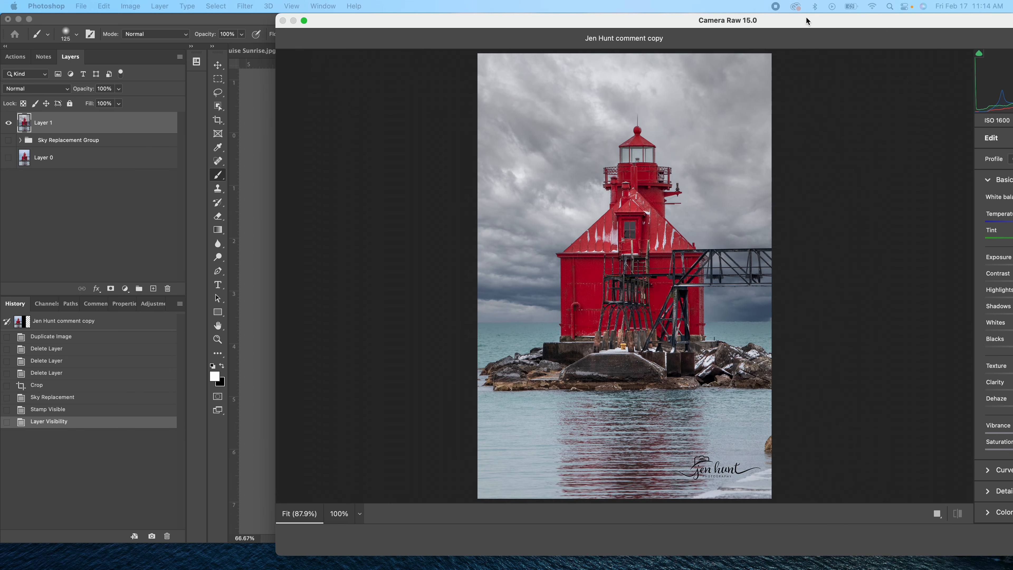
left_click_drag(805, 21, 581, 25)
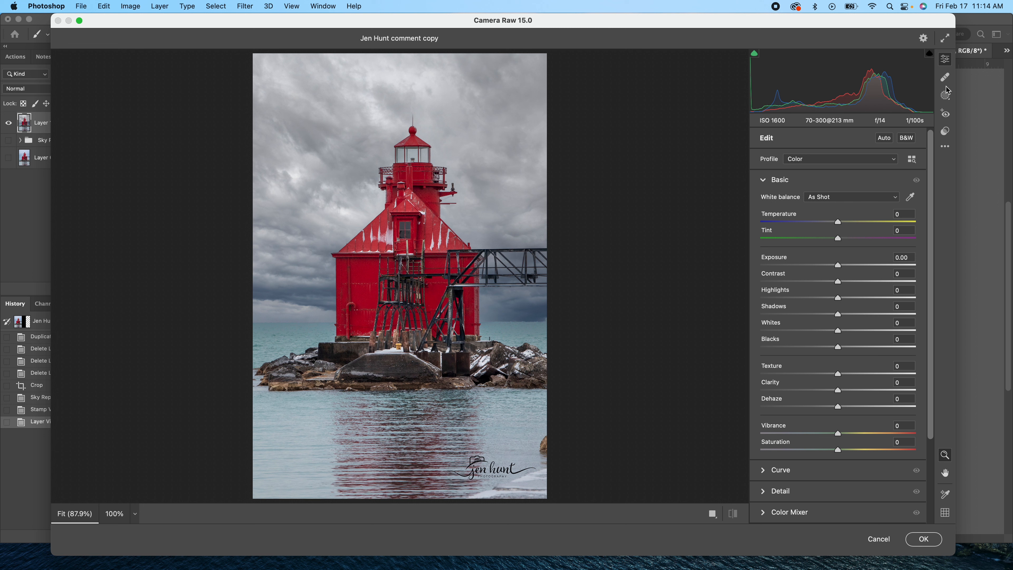
left_click(945, 96)
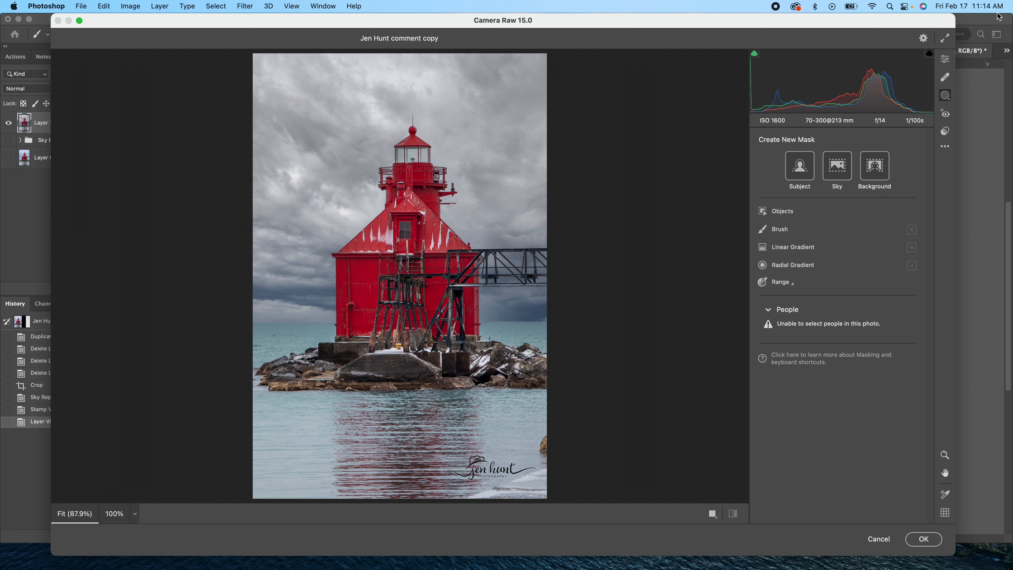
left_click(875, 172)
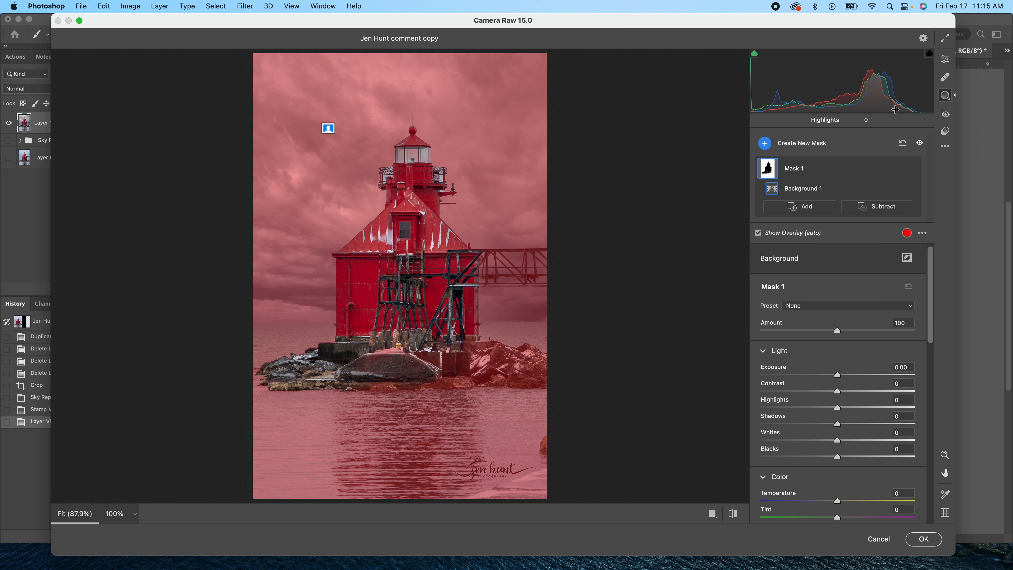
Step: Change the mask overlay color to light blue
left_click(907, 234)
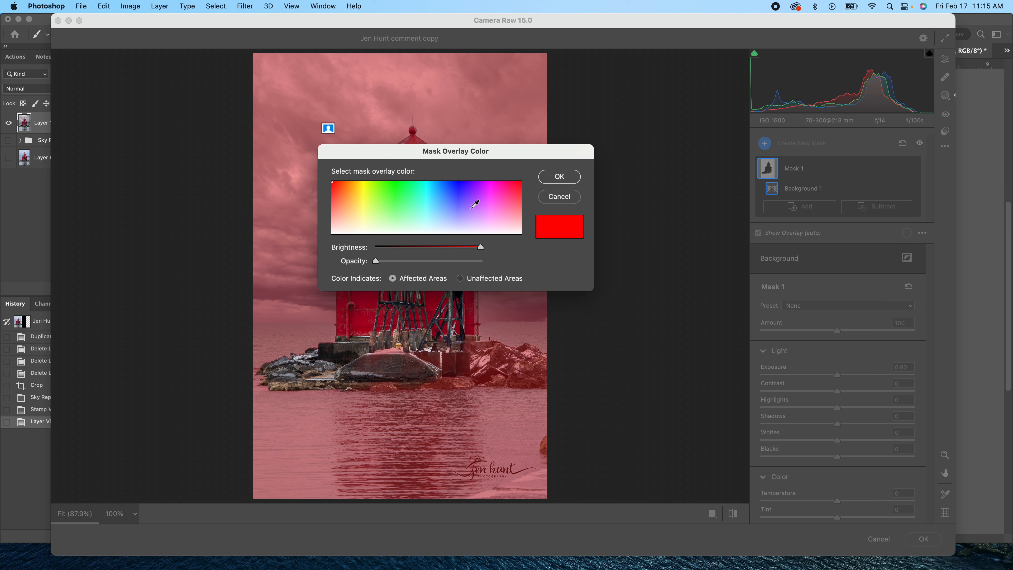
left_click(449, 205)
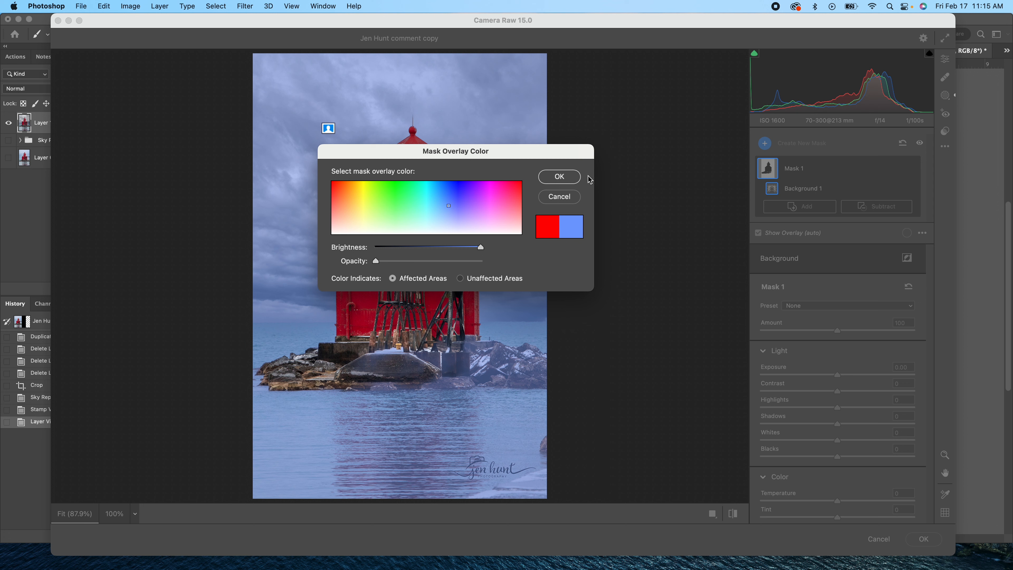
left_click(568, 177)
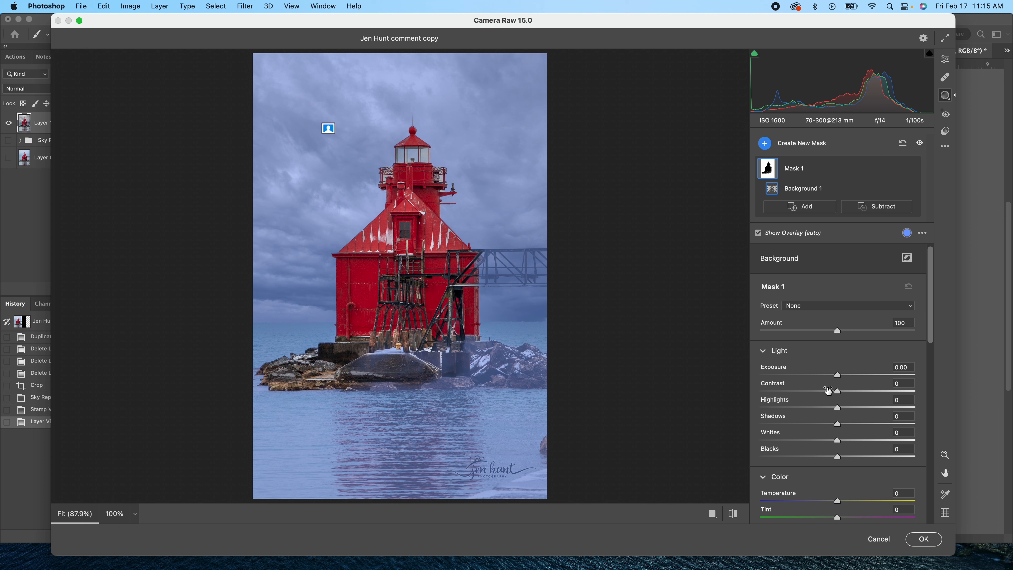
Step: Set the background mask's Saturation to -81
scroll(824, 392, "down", 10)
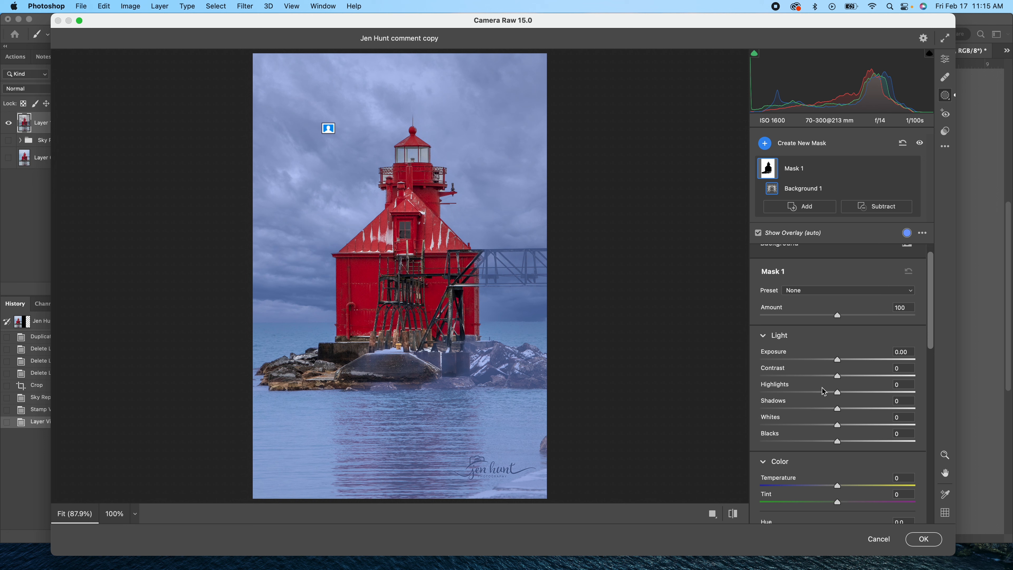
scroll(824, 392, "down", 2)
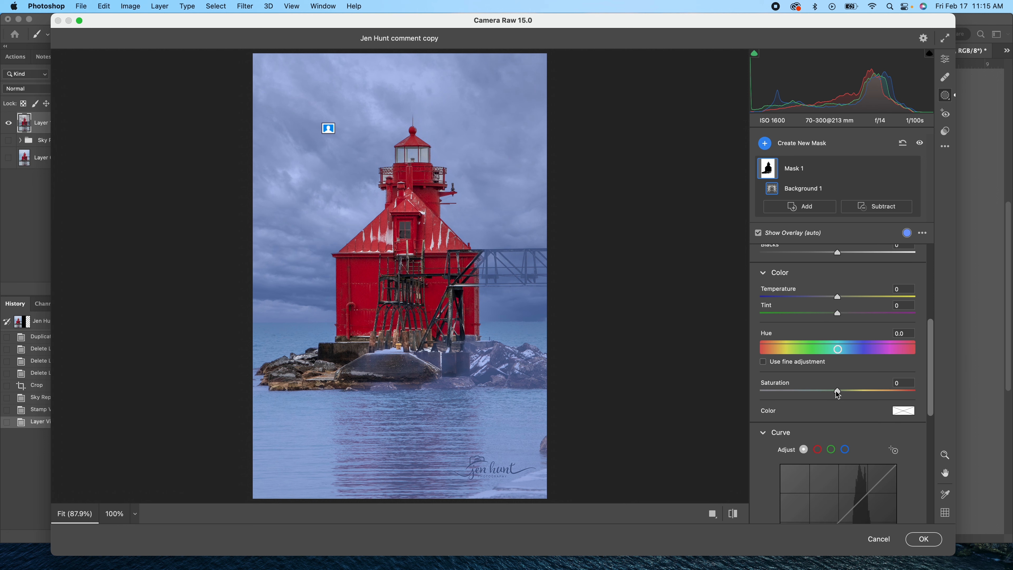
left_click_drag(837, 394, 772, 394)
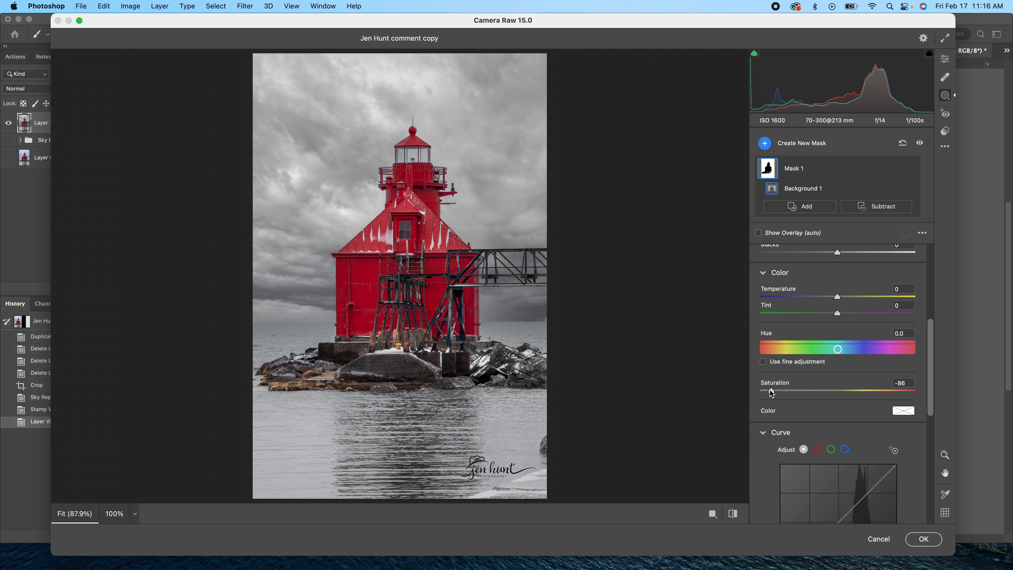
mouse_move(771, 393)
left_mouse_down()
mouse_move(754, 394)
mouse_move(774, 392)
left_mouse_up()
Step: Add a Brush to Mask 1 and paint over the colored rocks at the waterline below the lighthouse
left_click(802, 207)
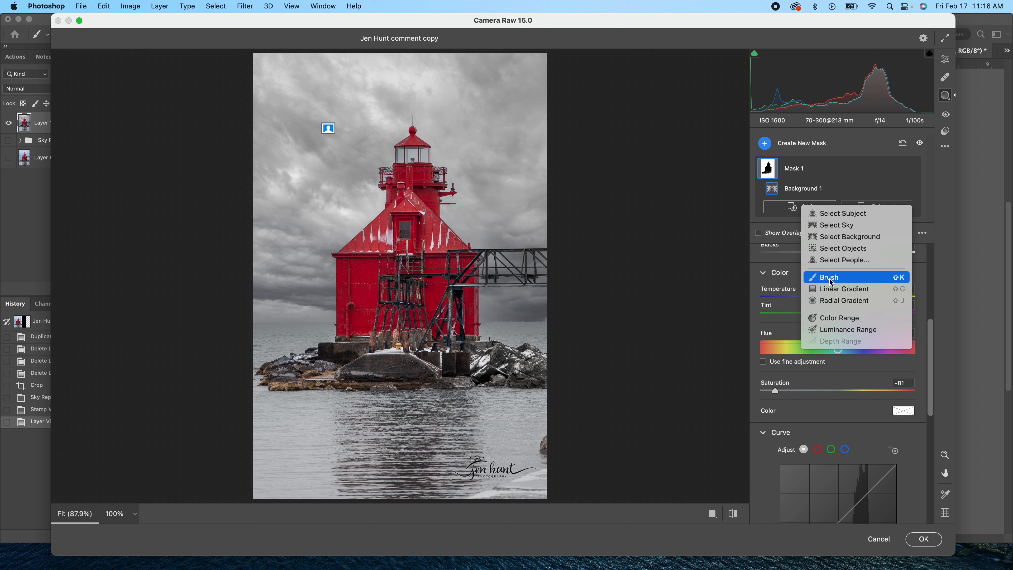
left_click(832, 282)
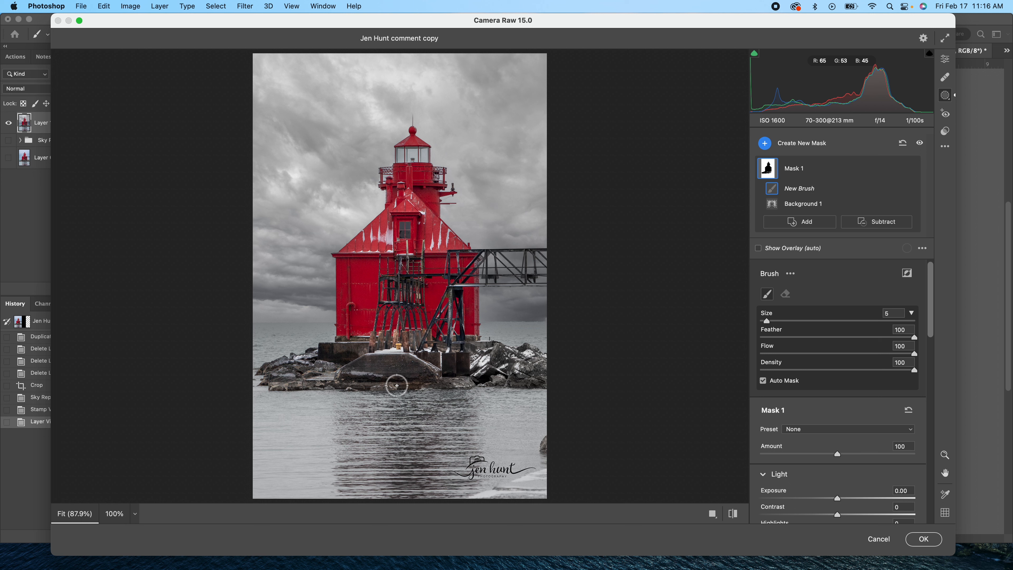
mouse_move(397, 385)
left_mouse_down()
mouse_move(434, 390)
mouse_move(370, 392)
left_mouse_up()
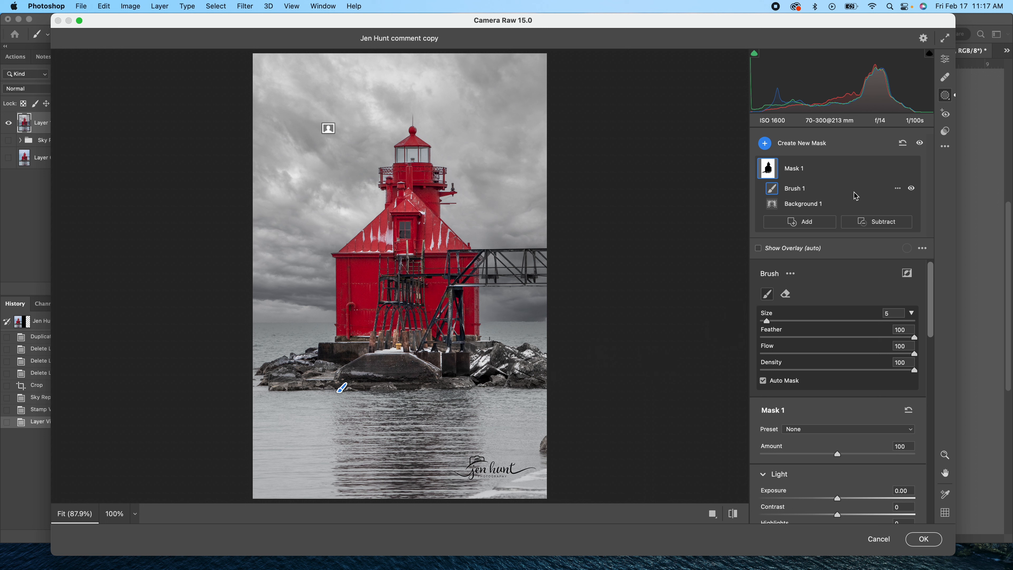
Step: Create a new Radial Gradient mask as a tall ellipse centered on the lighthouse, reaching past the photo's edges
left_click(767, 143)
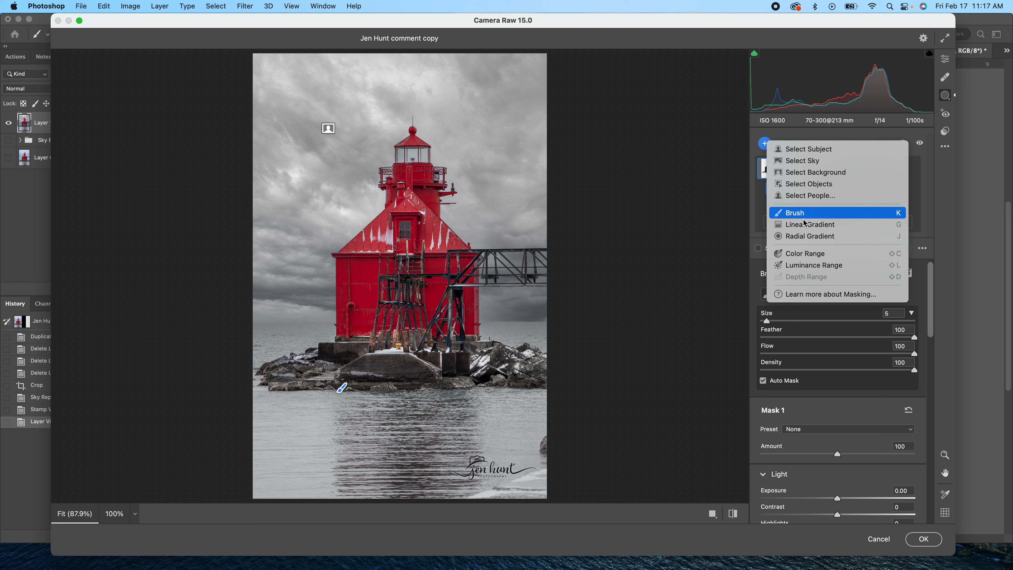
left_click(796, 240)
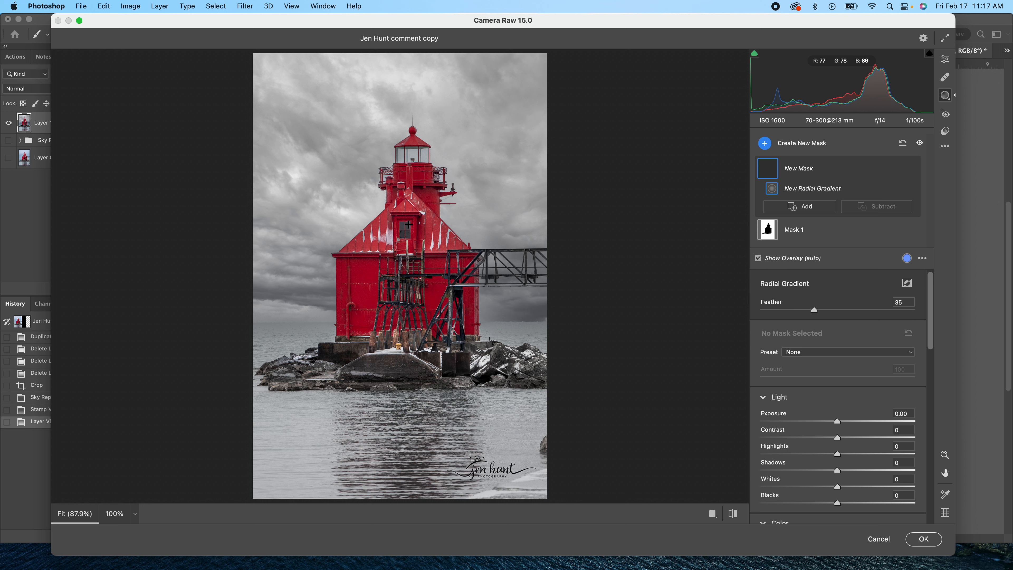
key("super+minus")
key("super+minus")
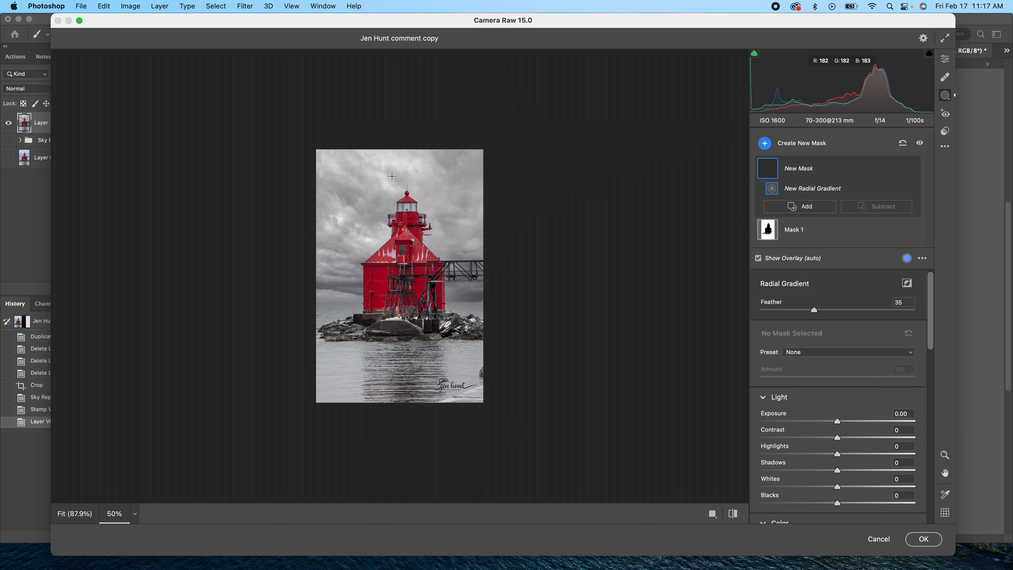
left_click_drag(391, 178, 466, 292)
left_click_drag(393, 178, 398, 270)
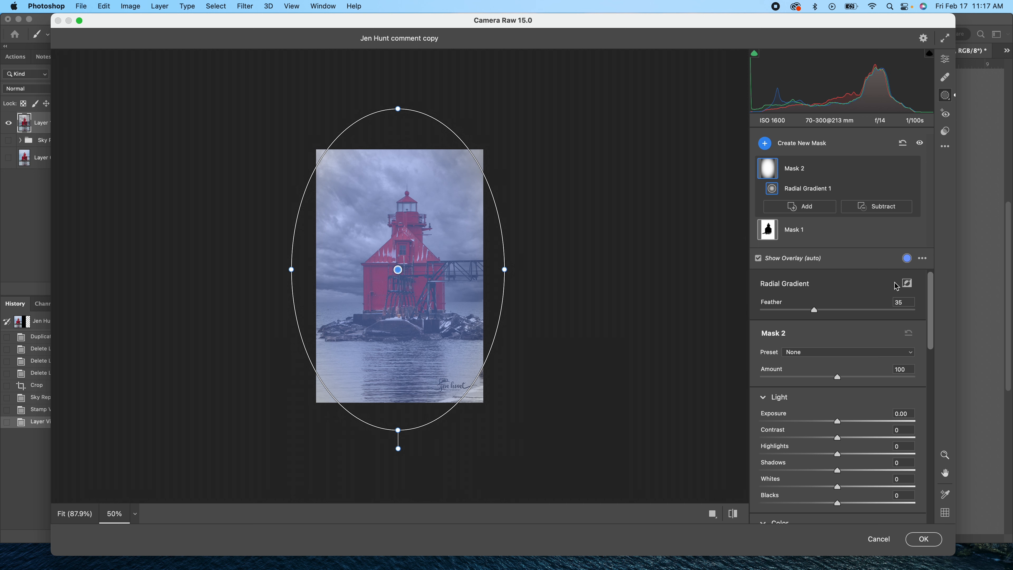
Step: Invert the radial gradient, set its Exposure to -1.75, and shrink the ellipse slightly to form a vignette
left_click(907, 284)
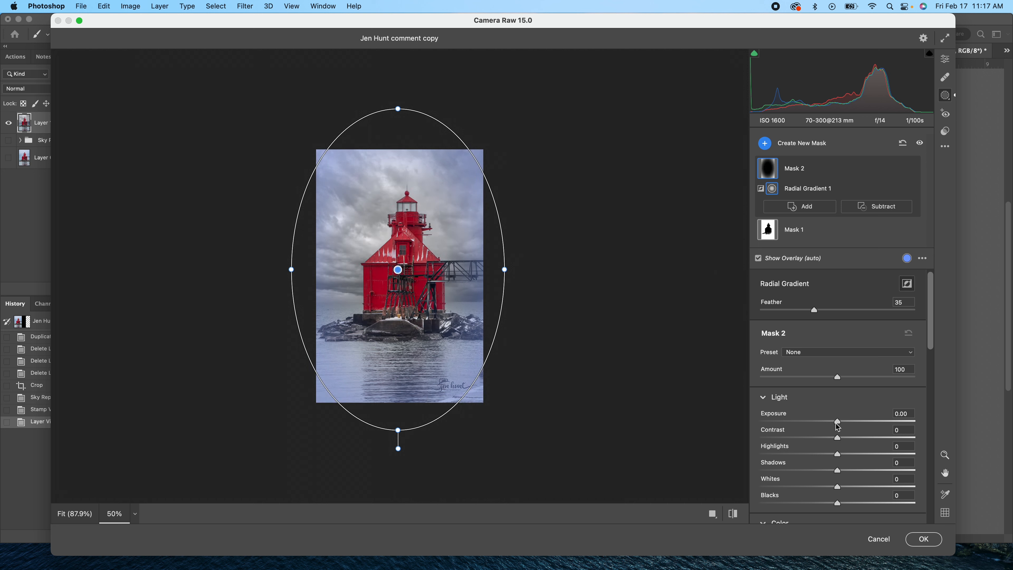
left_click_drag(838, 423, 803, 422)
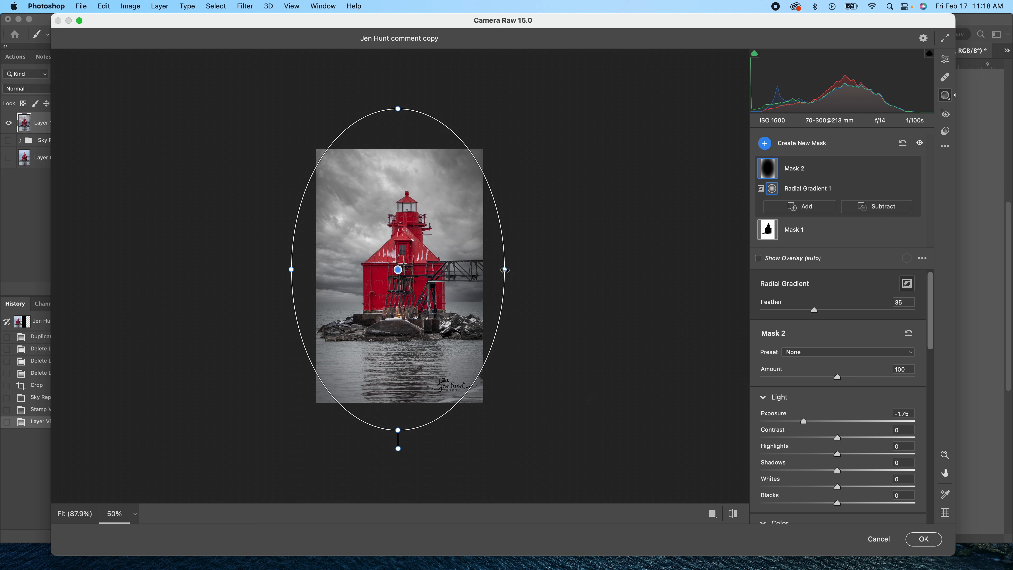
key("alt")
left_click_drag(504, 270, 494, 268)
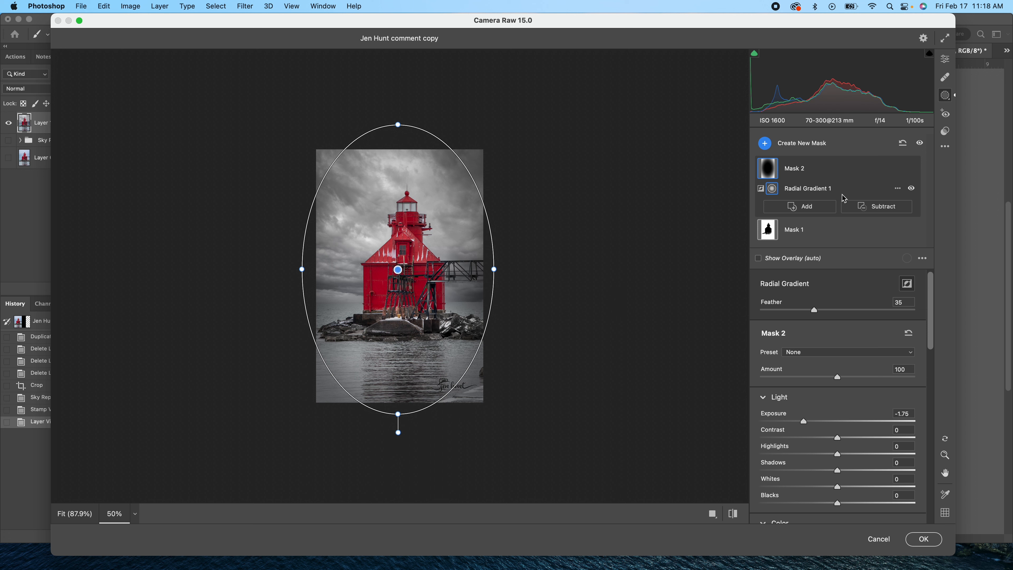
Step: Create another Radial Gradient mask as a smaller tall ellipse over the lighthouse and set its Exposure to +0.25
left_click(869, 207)
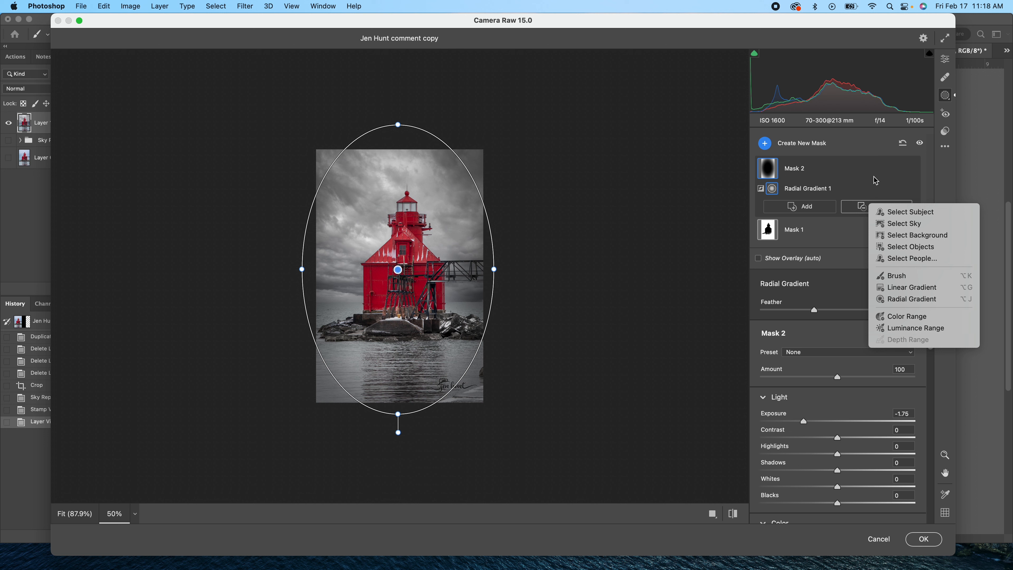
left_click(765, 143)
left_click(765, 144)
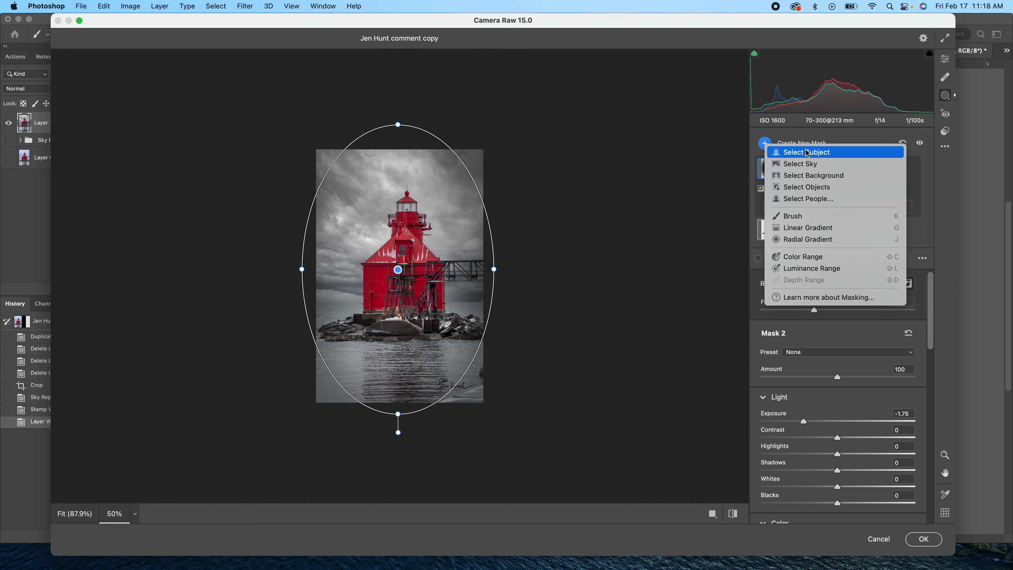
left_click(788, 241)
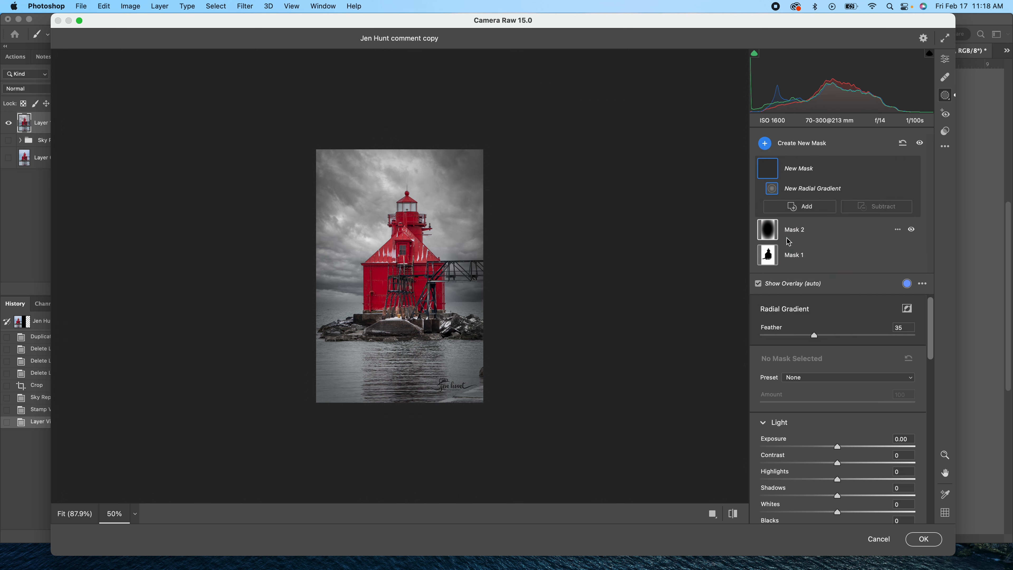
left_click_drag(401, 236, 418, 304)
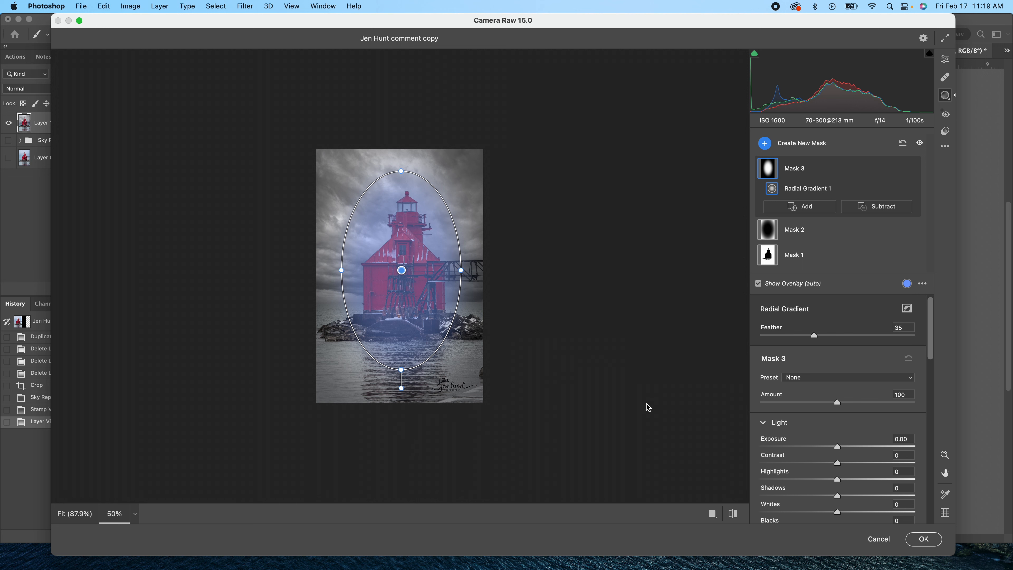
left_click_drag(841, 451, 842, 447)
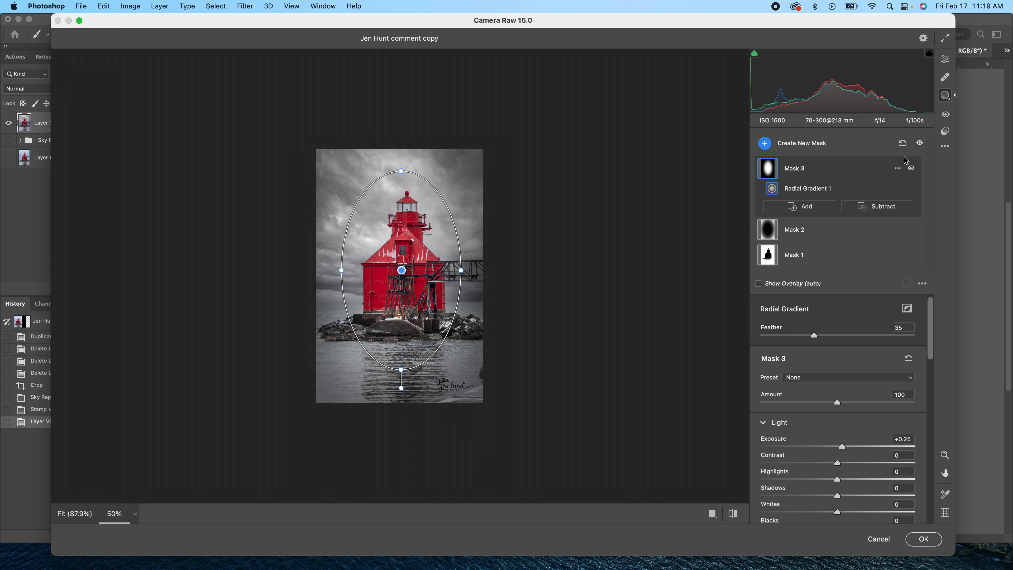
Step: Compare the photo with Mask 3 off and on, and apply the Camera Raw filter with the mask enabled
left_click(912, 169)
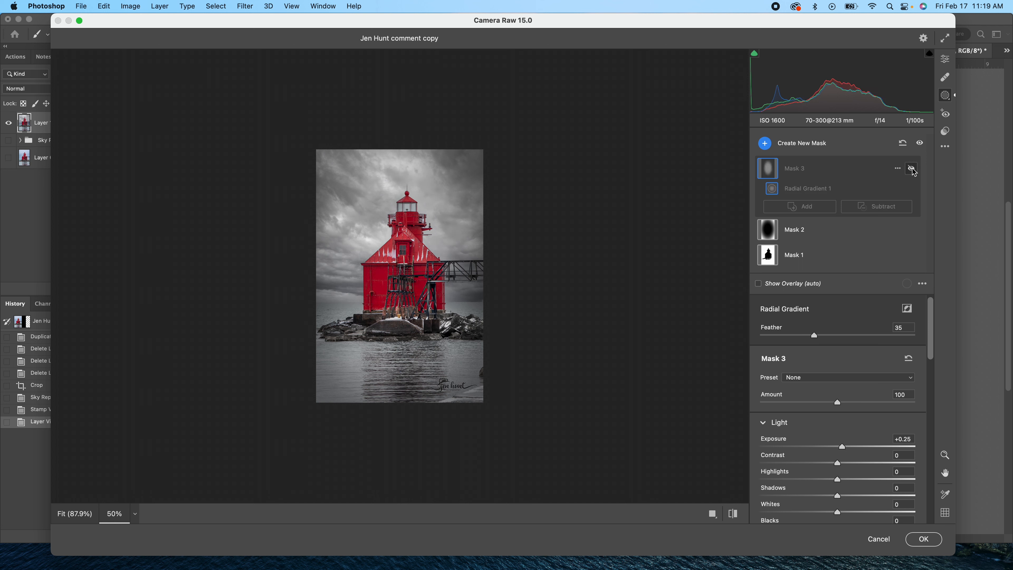
left_click(912, 169)
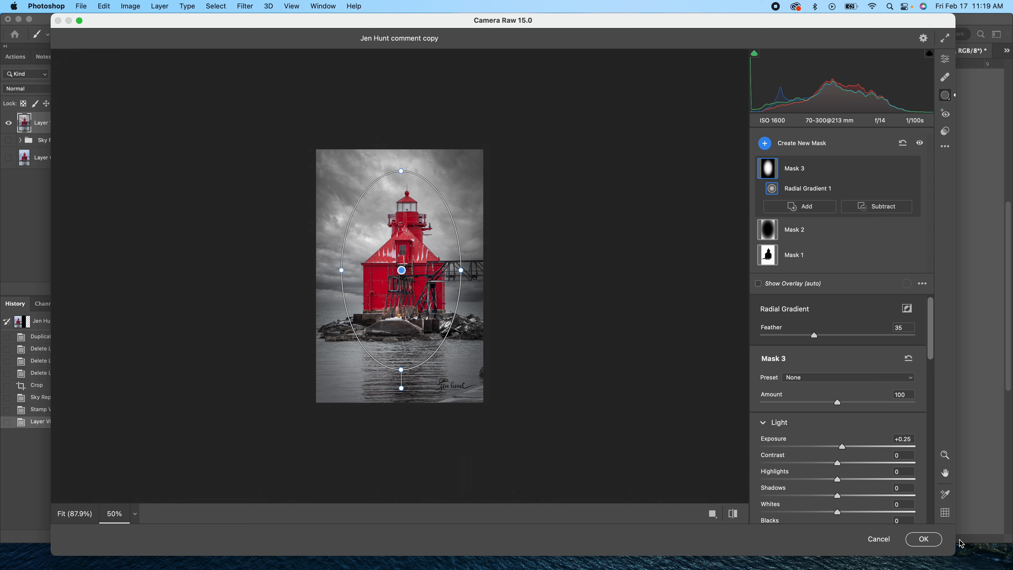
left_click(922, 539)
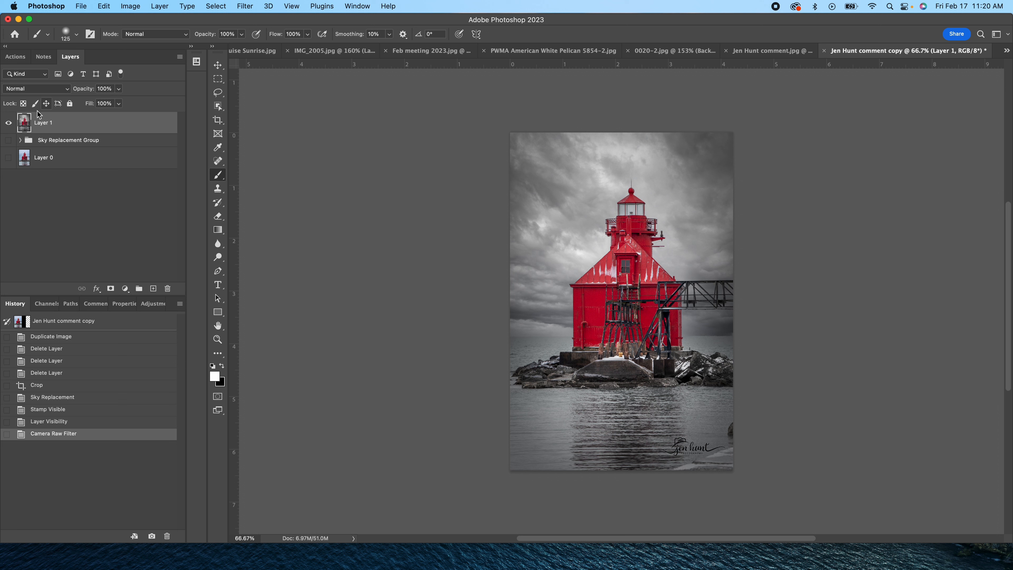
Step: Show Layer 0 and toggle Layer 1's visibility to compare the edited lighthouse with the original photo, leaving Layer 1 shown
left_click(8, 125)
left_click(9, 124)
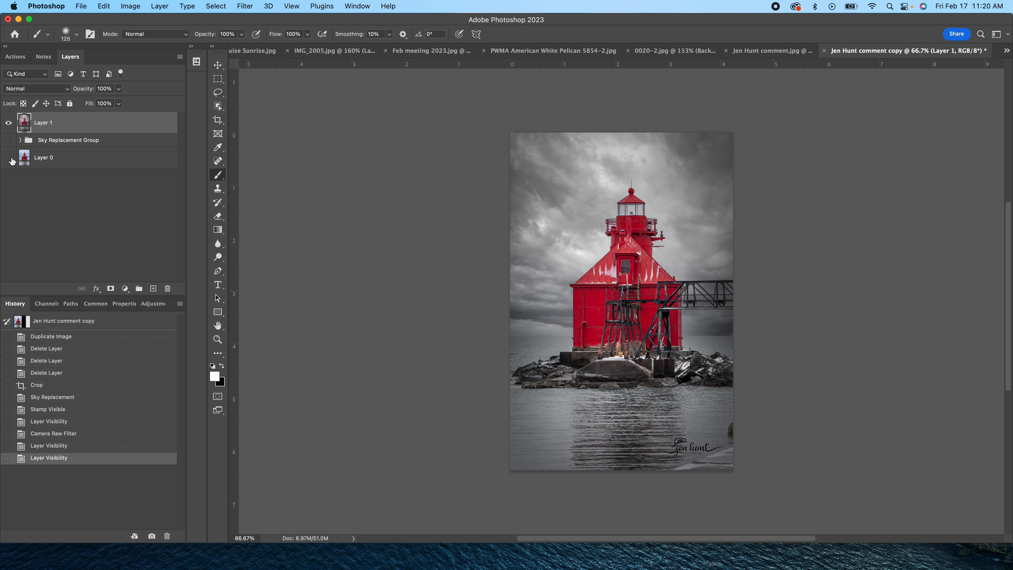
left_click(10, 159)
left_click(8, 123)
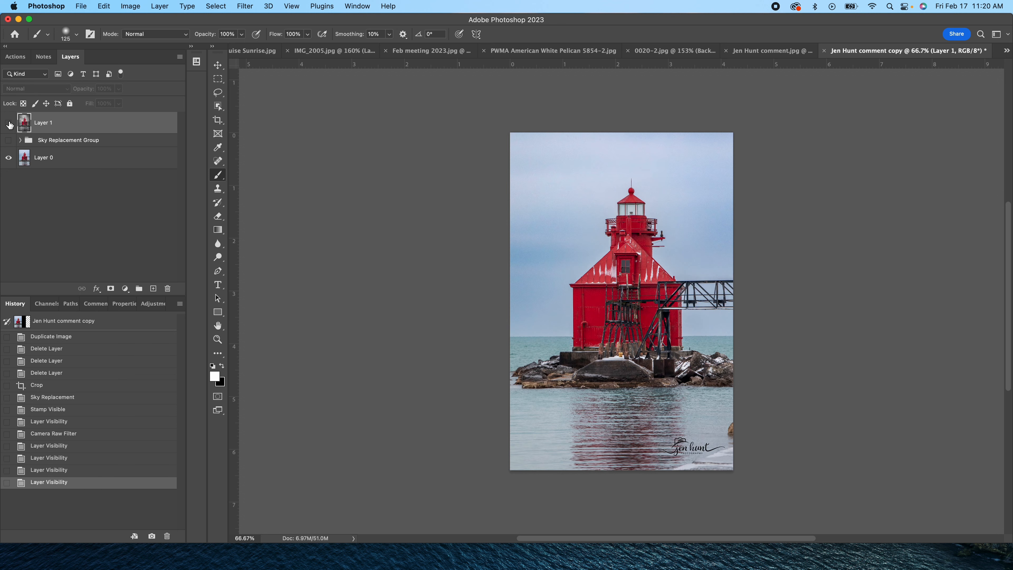
left_click(9, 123)
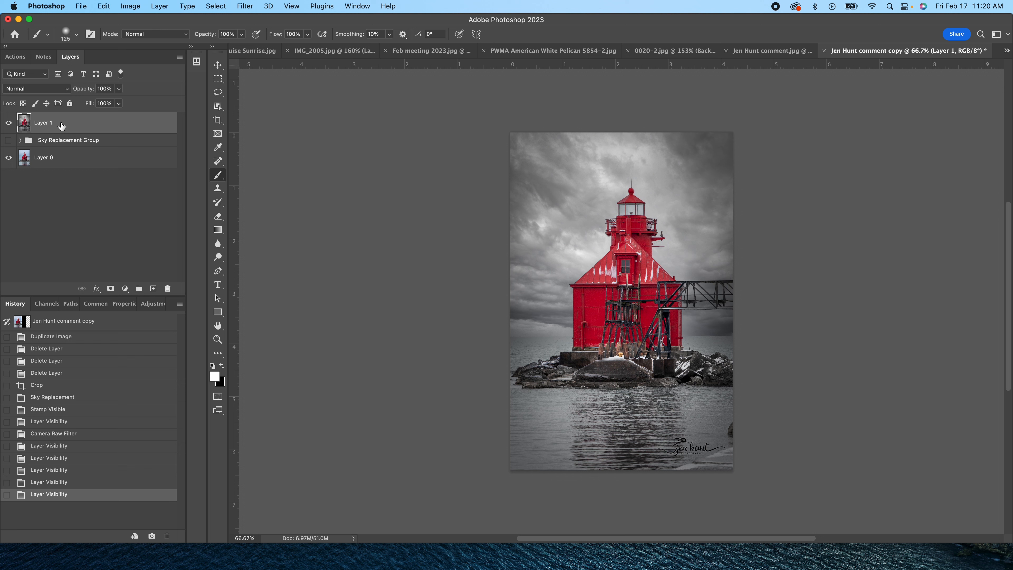
left_click(8, 123)
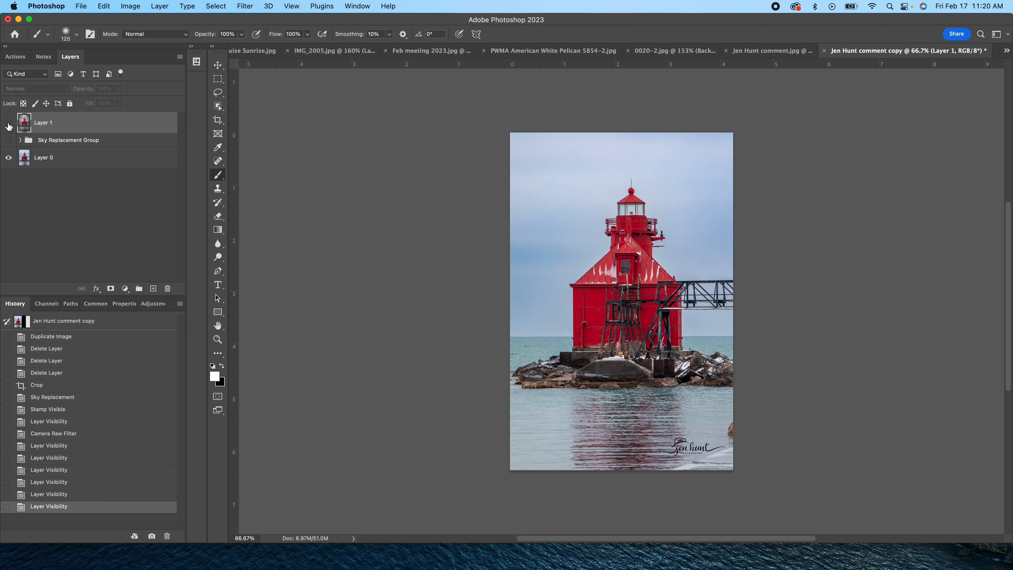
left_click(8, 123)
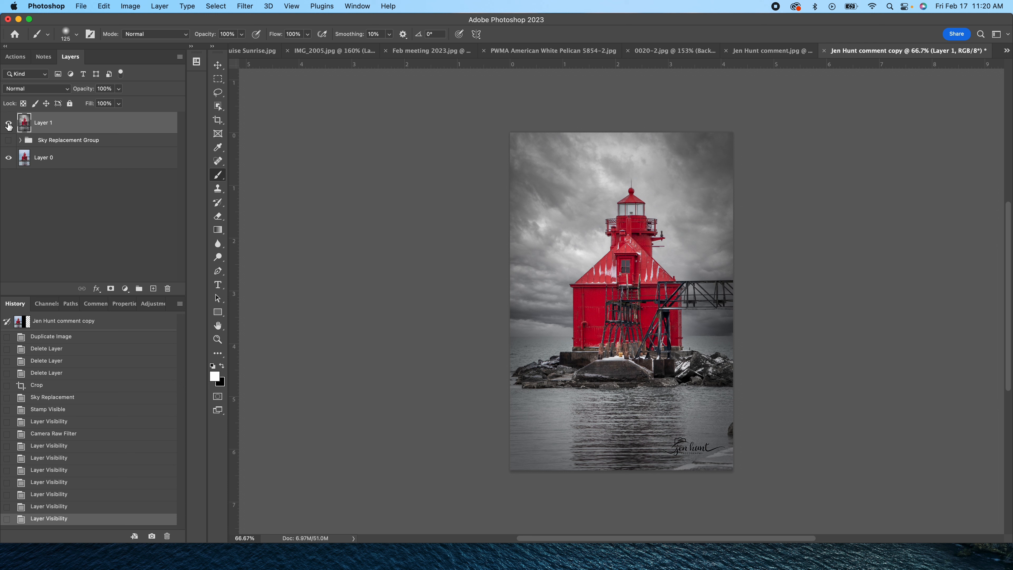
left_click(775, 6)
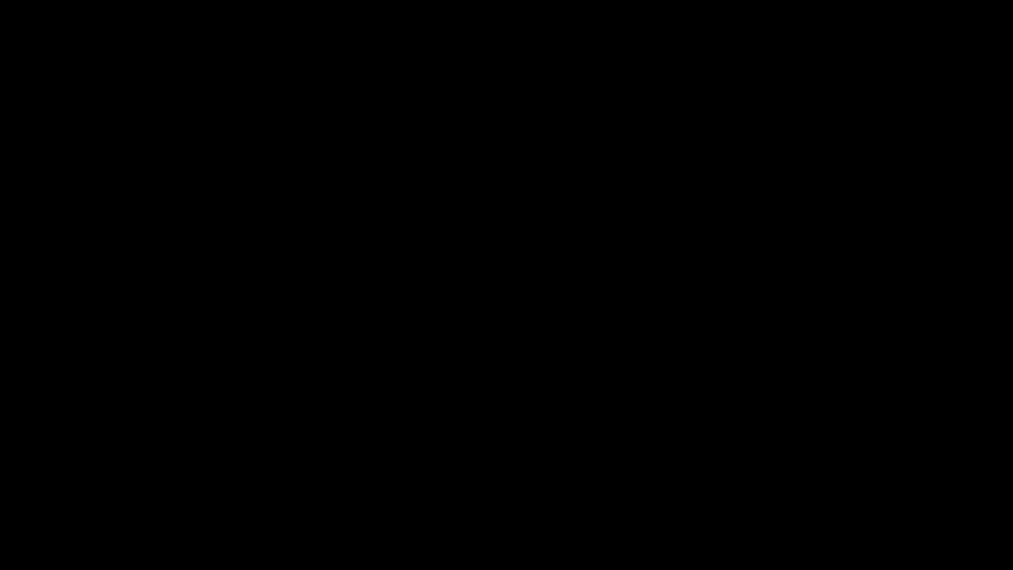